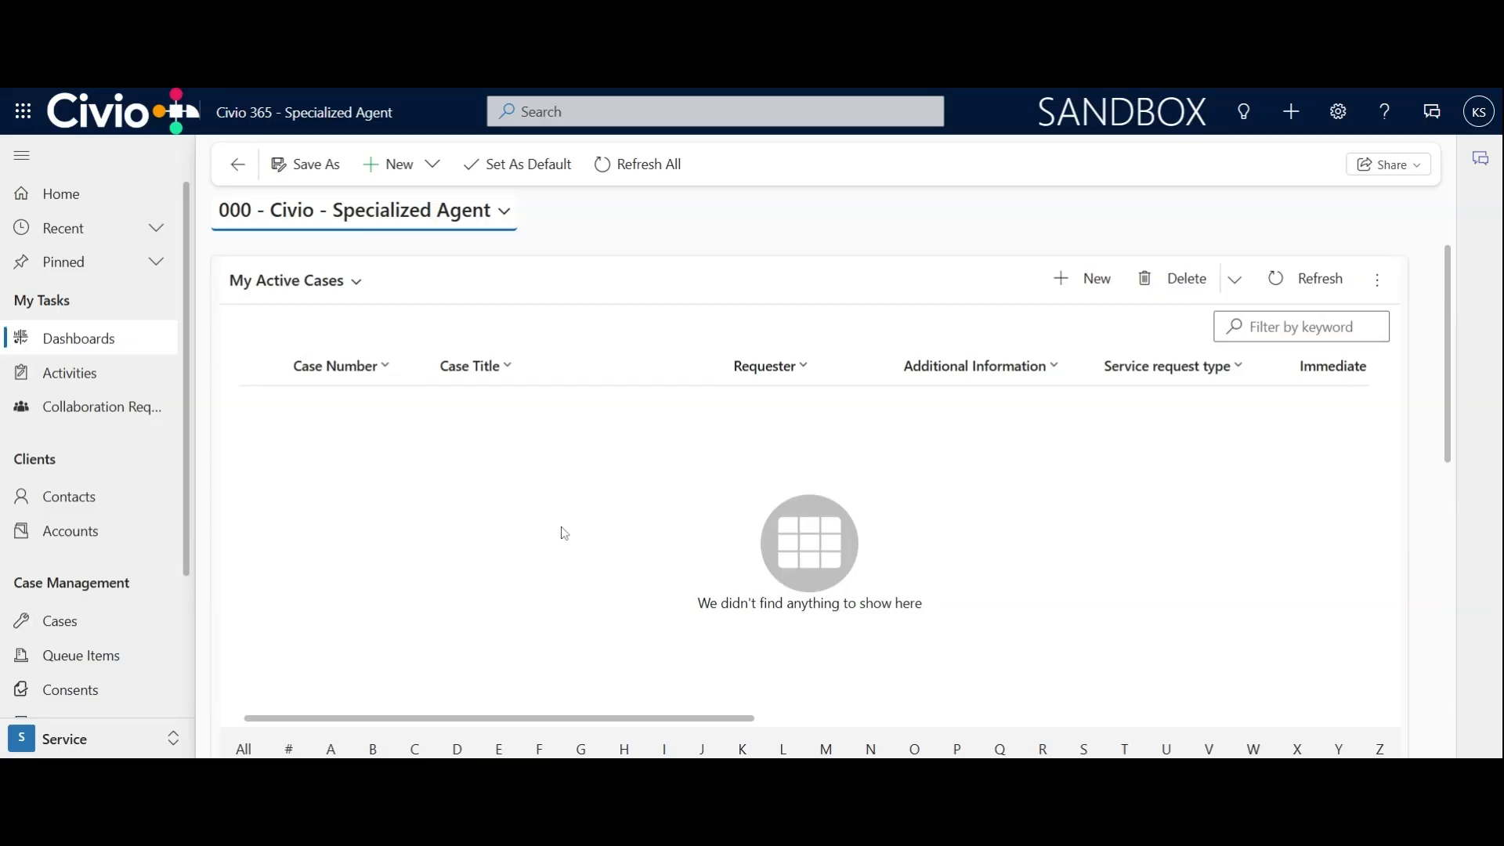
Create a new case and select the calling citizen's existing contact as its requester
{"action": "left_click", "coordinate": [61, 627]}
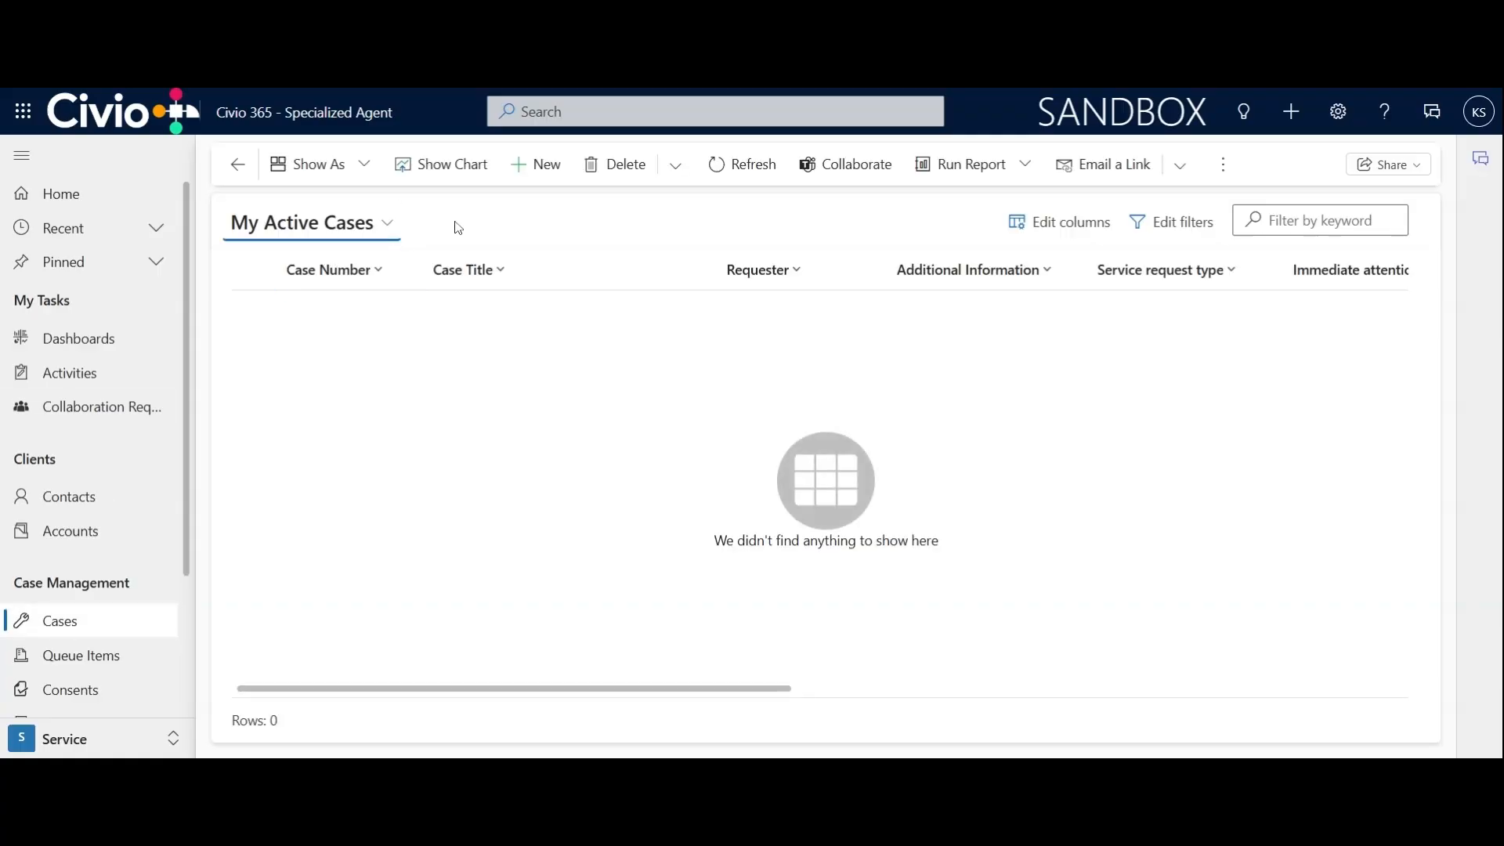
{"action": "left_click", "coordinate": [539, 167]}
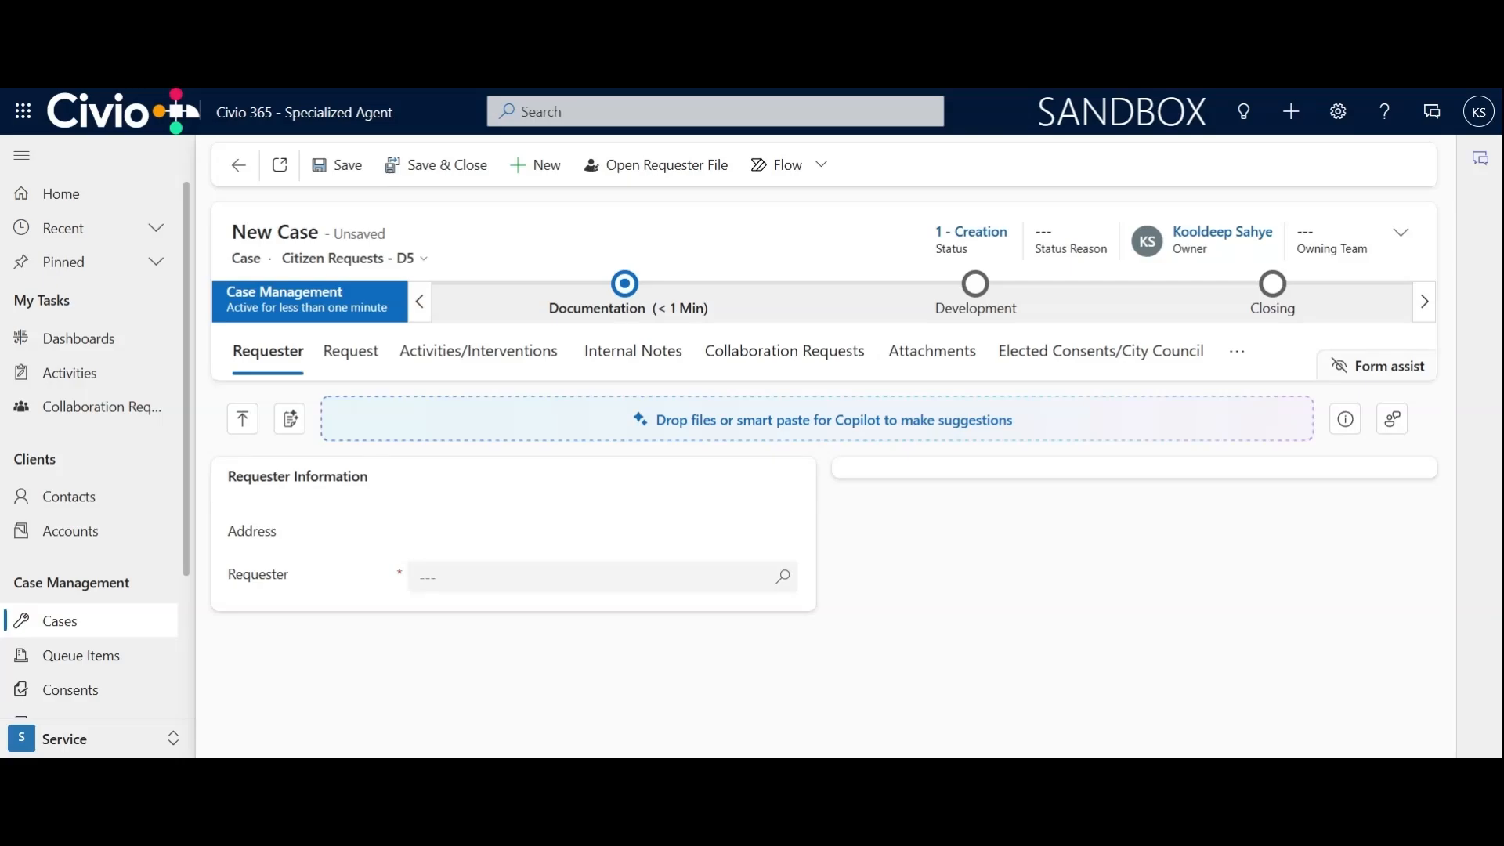
{"action": "left_click", "coordinate": [778, 589]}
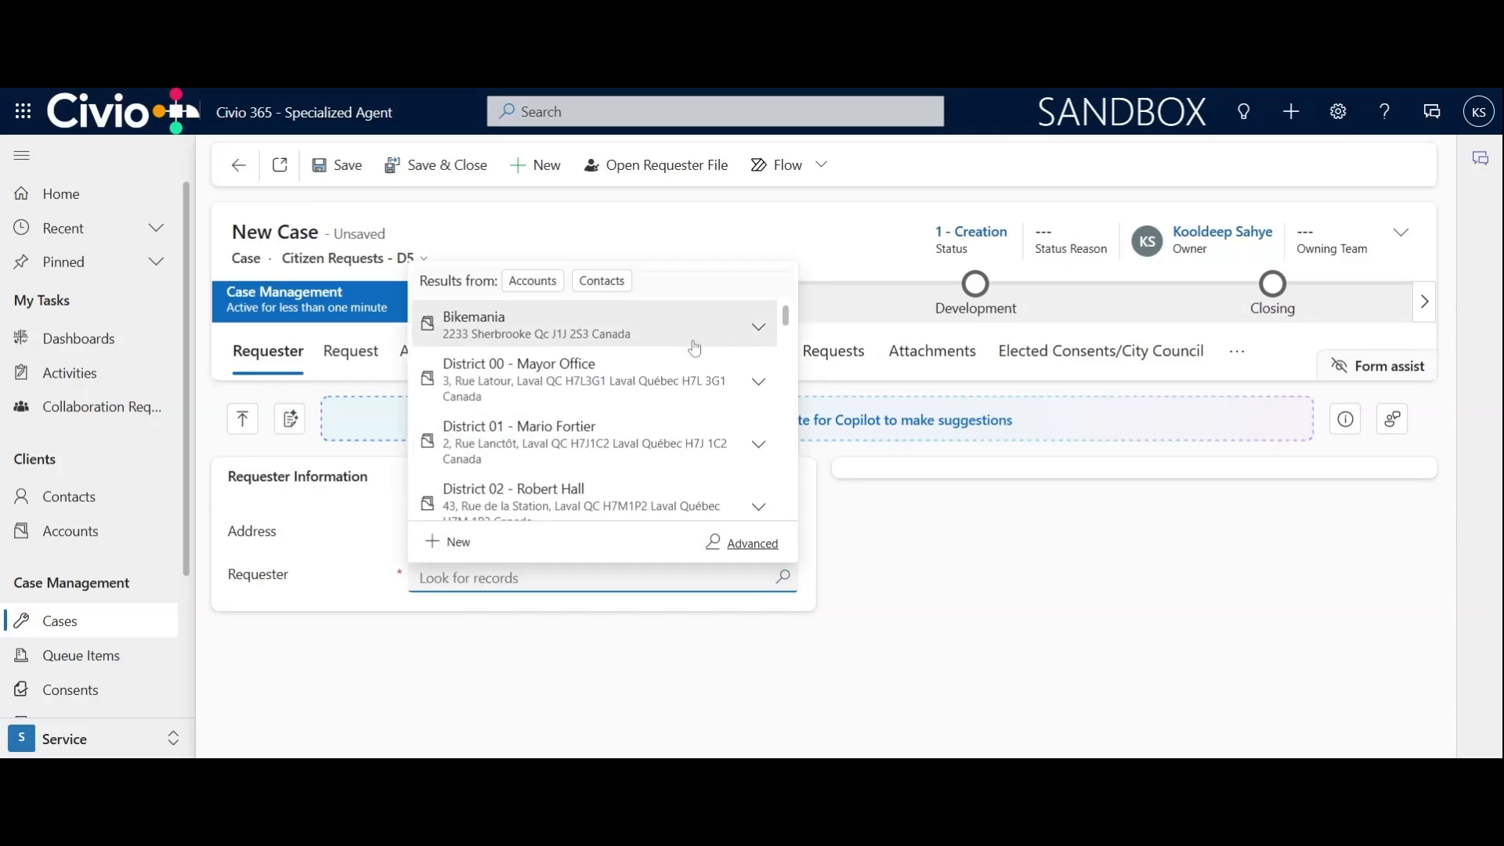
{"action": "scroll", "coordinate": [695, 345], "scroll_direction": "down", "scroll_amount": 10}
{"action": "scroll", "coordinate": [694, 353], "scroll_direction": "down", "scroll_amount": 6}
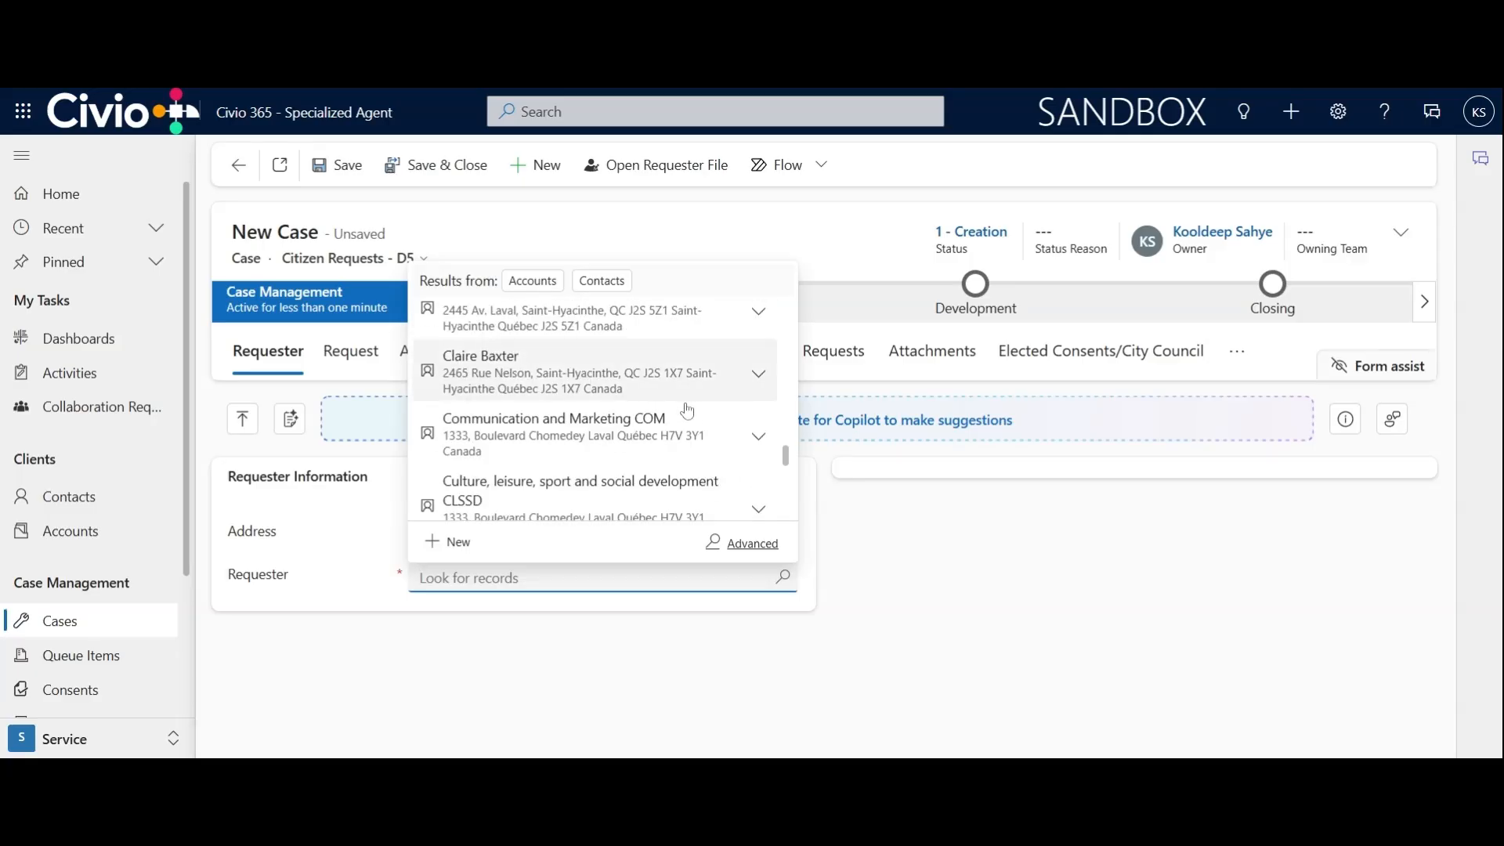
{"action": "scroll", "coordinate": [687, 411], "scroll_direction": "down", "scroll_amount": 5}
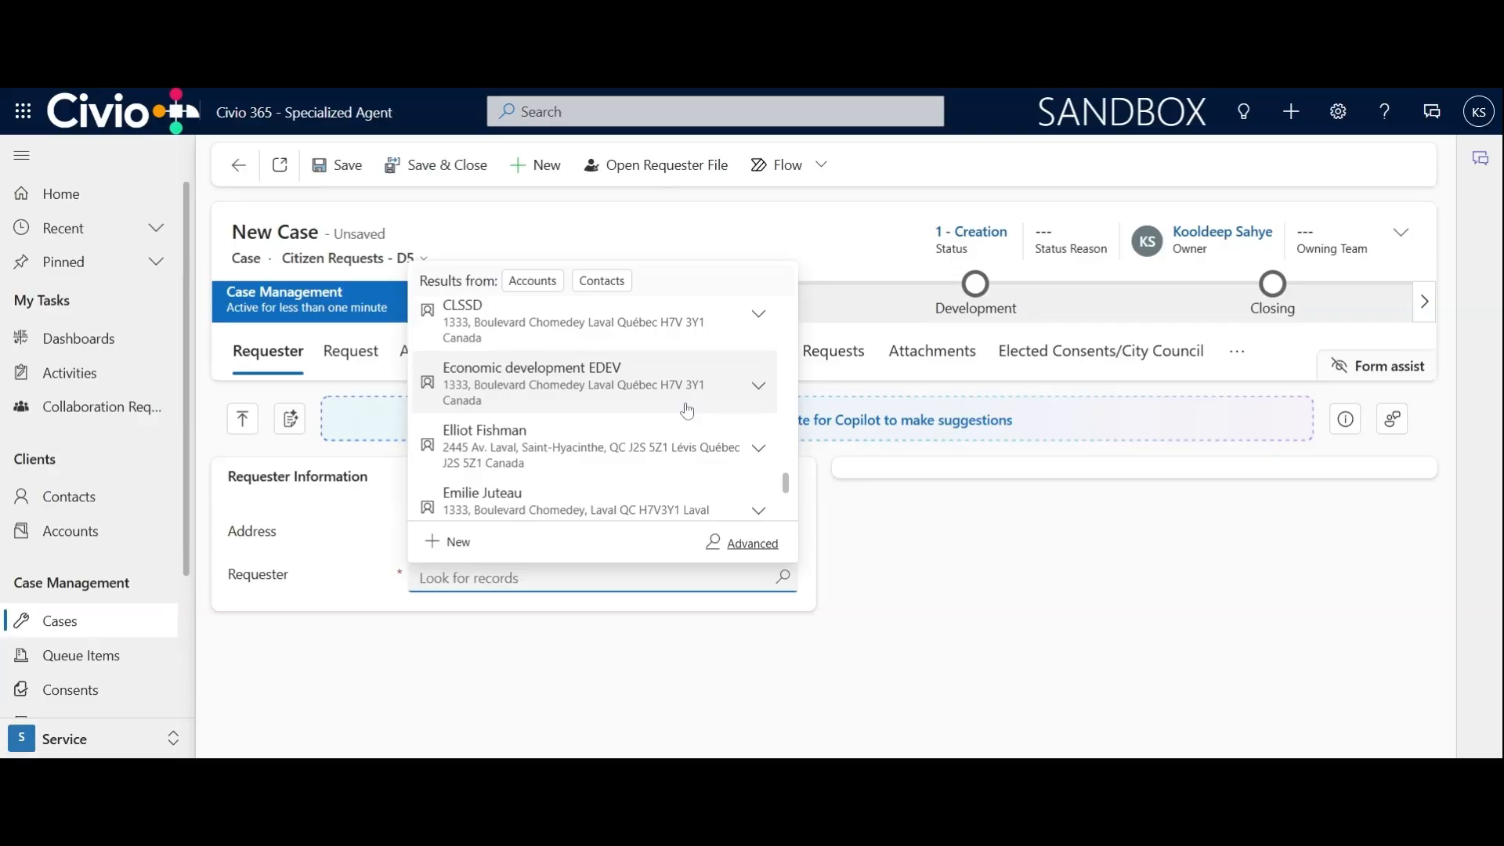
{"action": "scroll", "coordinate": [687, 410], "scroll_direction": "up", "scroll_amount": 3}
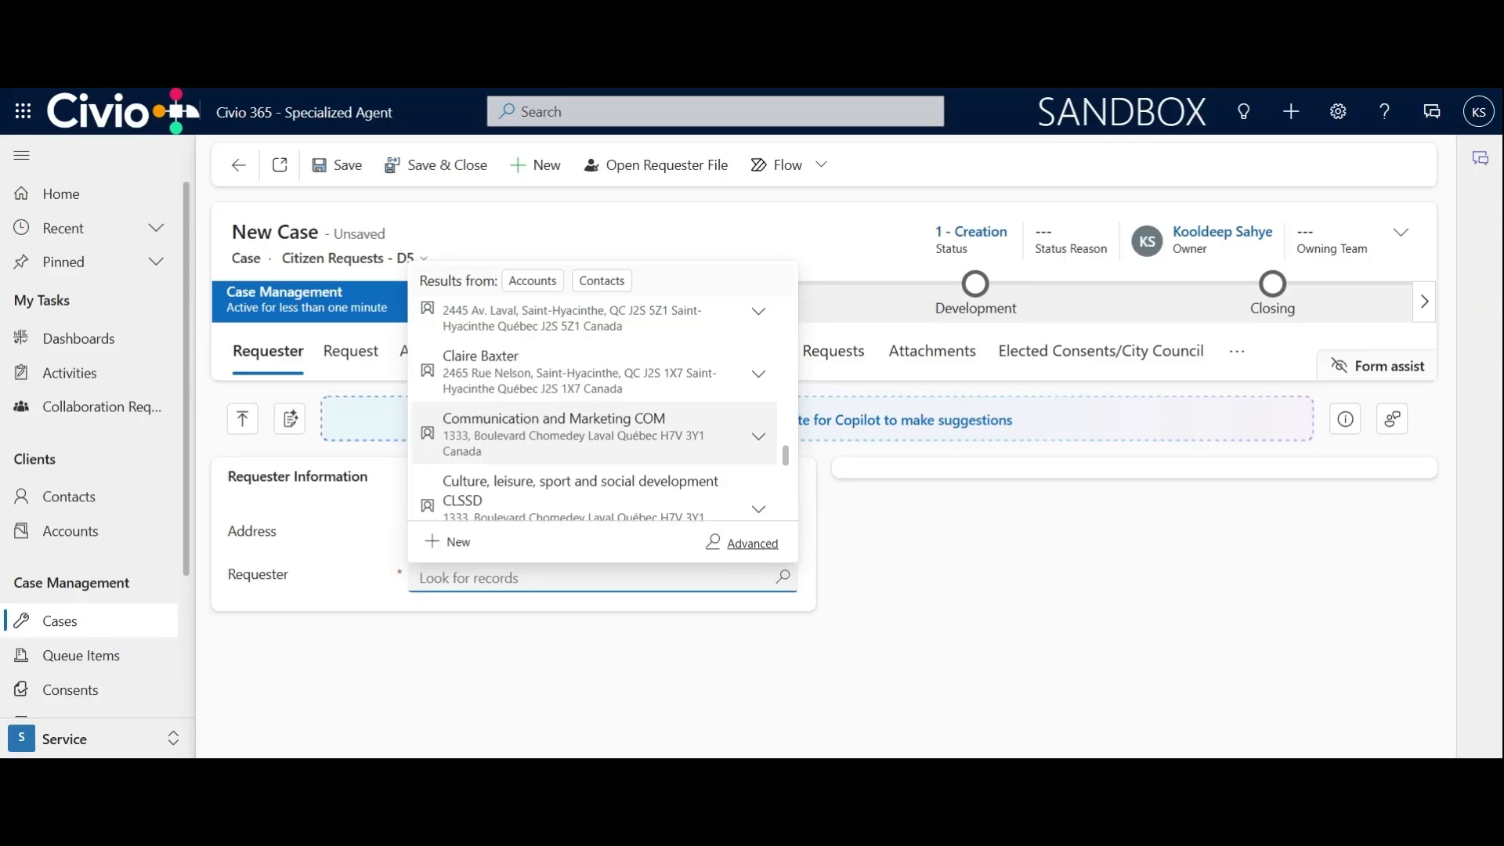
{"action": "left_click", "coordinate": [522, 378]}
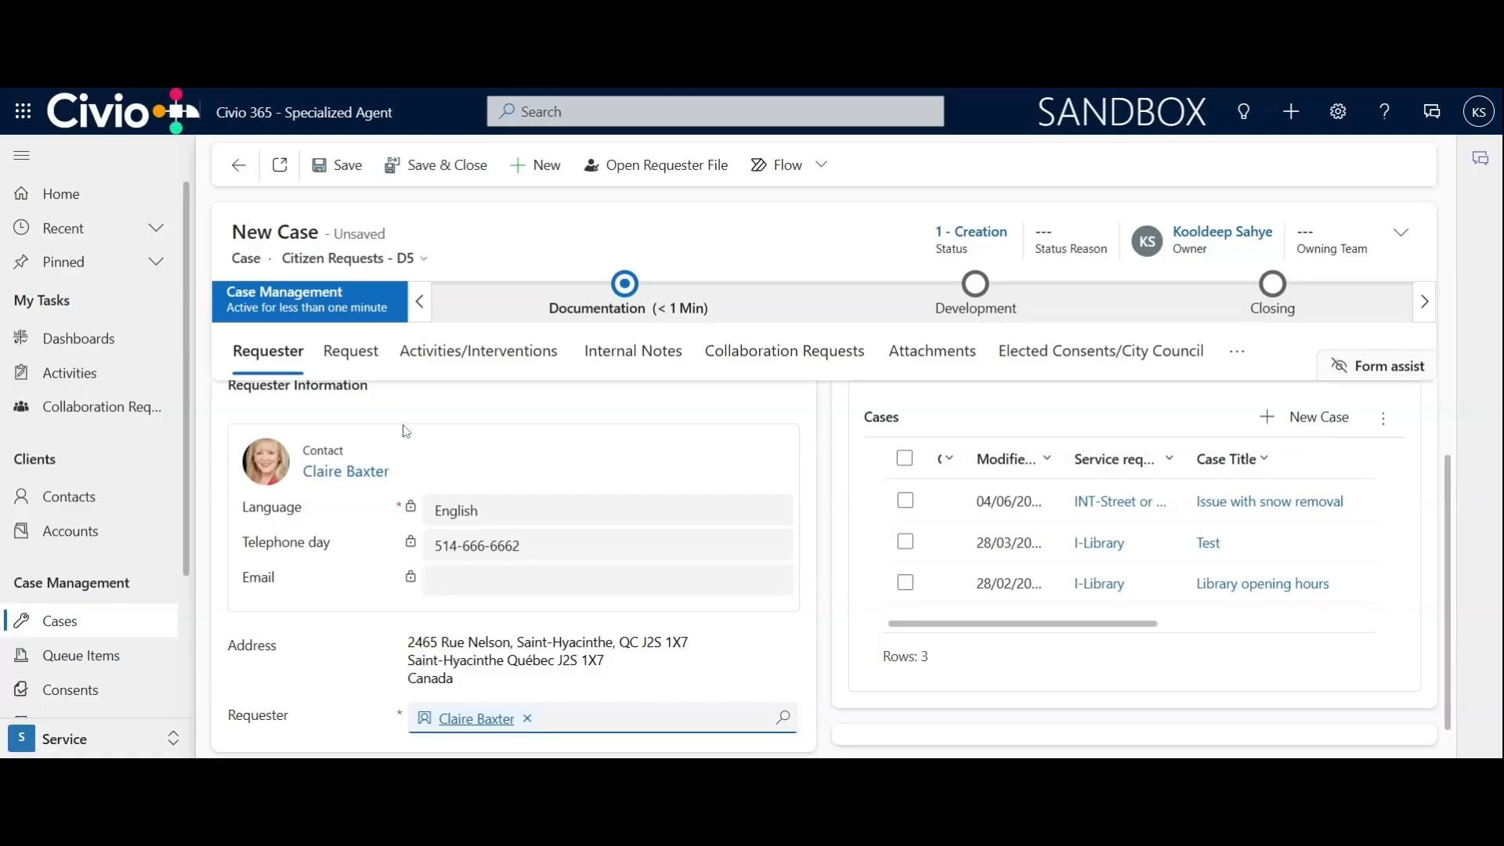
In the case's request details, set the request summary to "Snow removal"
{"action": "left_click", "coordinate": [352, 352]}
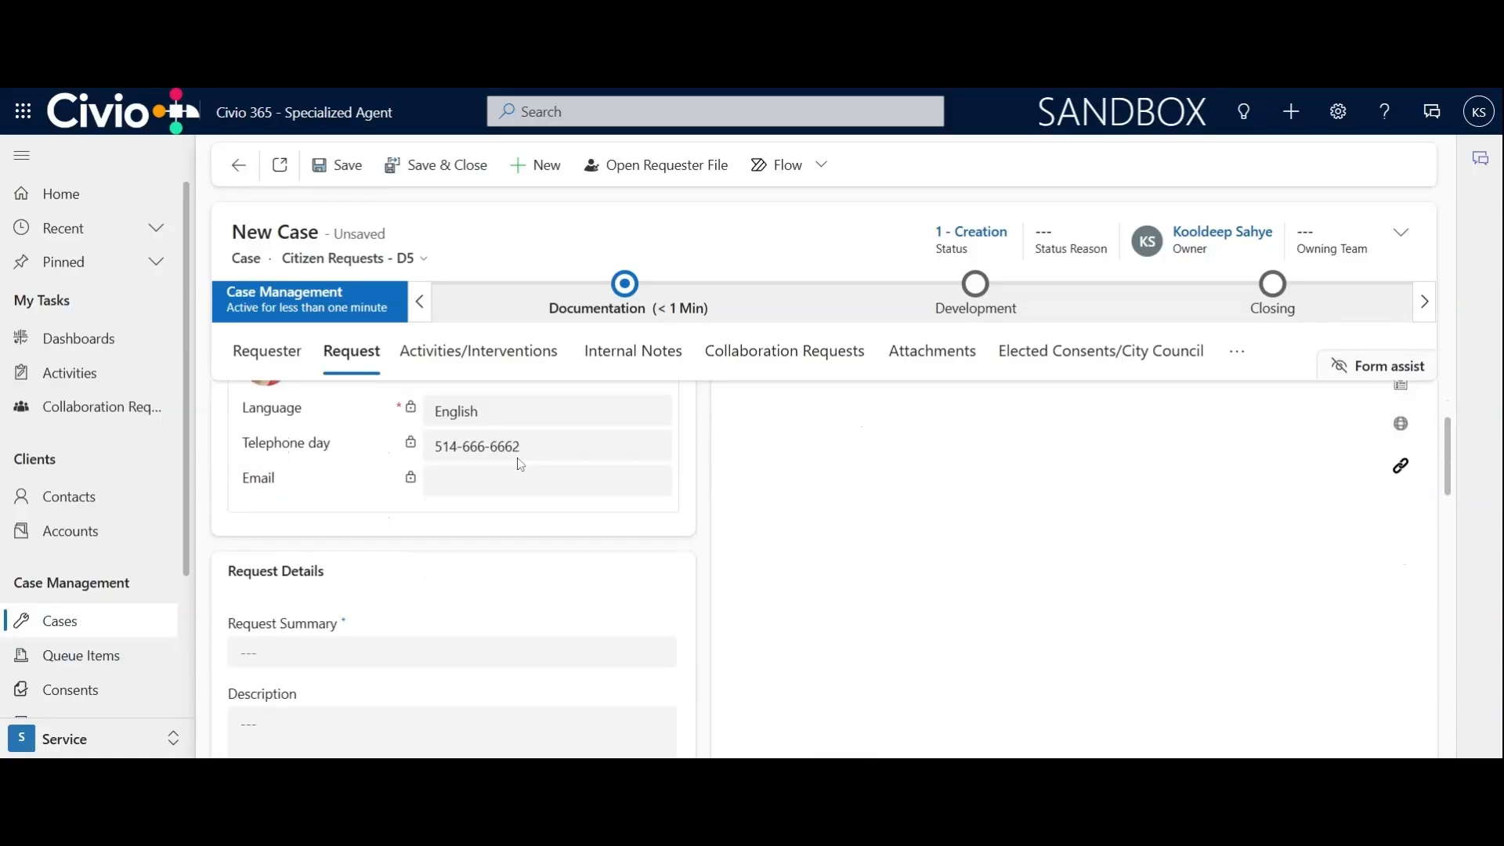
{"action": "scroll", "coordinate": [520, 465], "scroll_direction": "down", "scroll_amount": 1}
{"action": "left_click", "coordinate": [498, 601]}
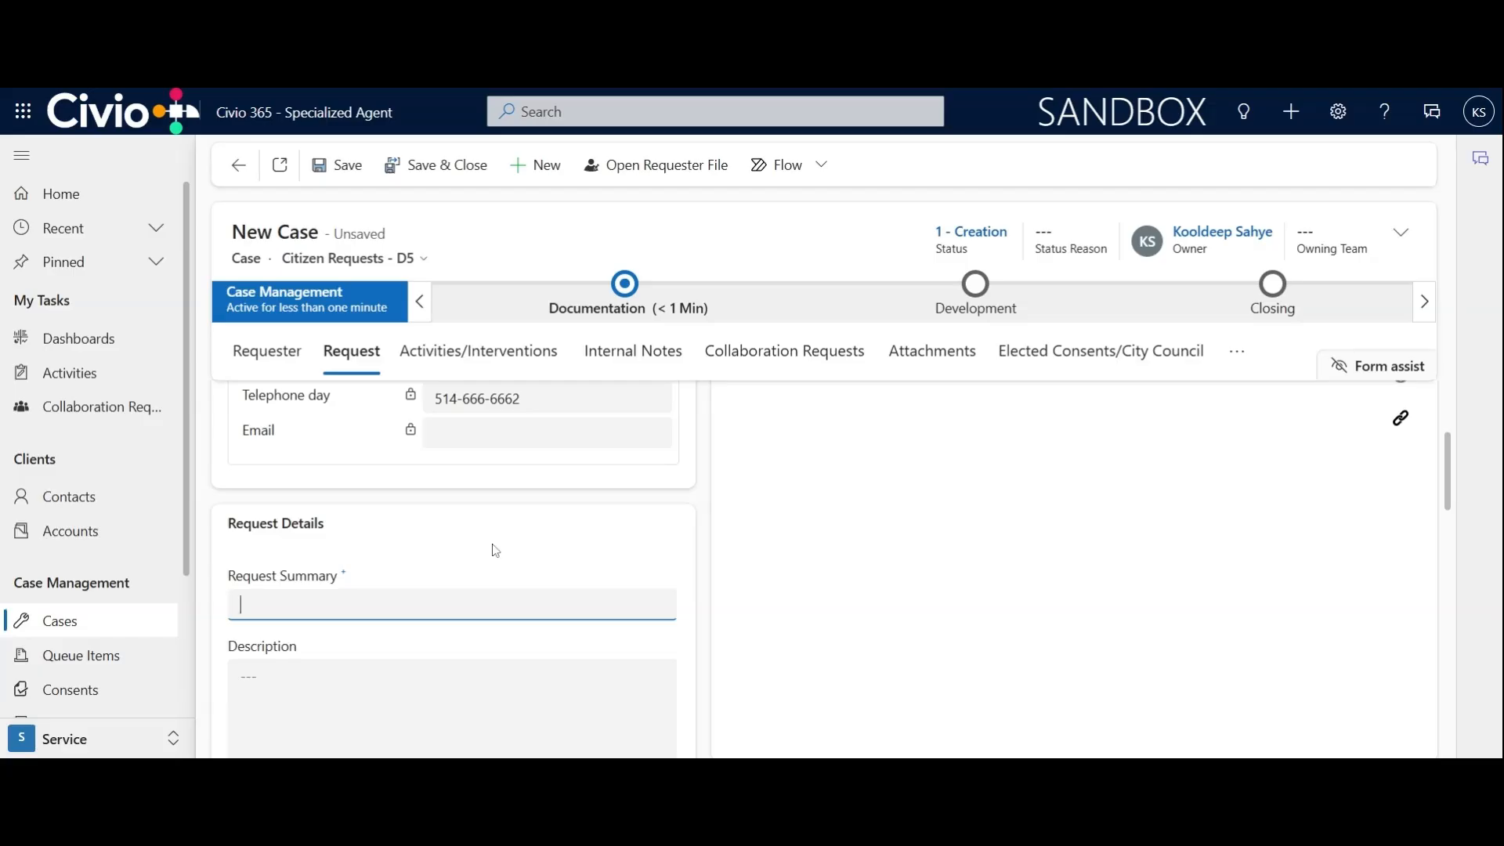
{"action": "type", "text": "Cleaning"}
{"action": "key", "text": "ctrl+a"}
{"action": "type", "text": "Snow removal"}
{"action": "scroll", "coordinate": [444, 539], "scroll_direction": "down", "scroll_amount": 1}
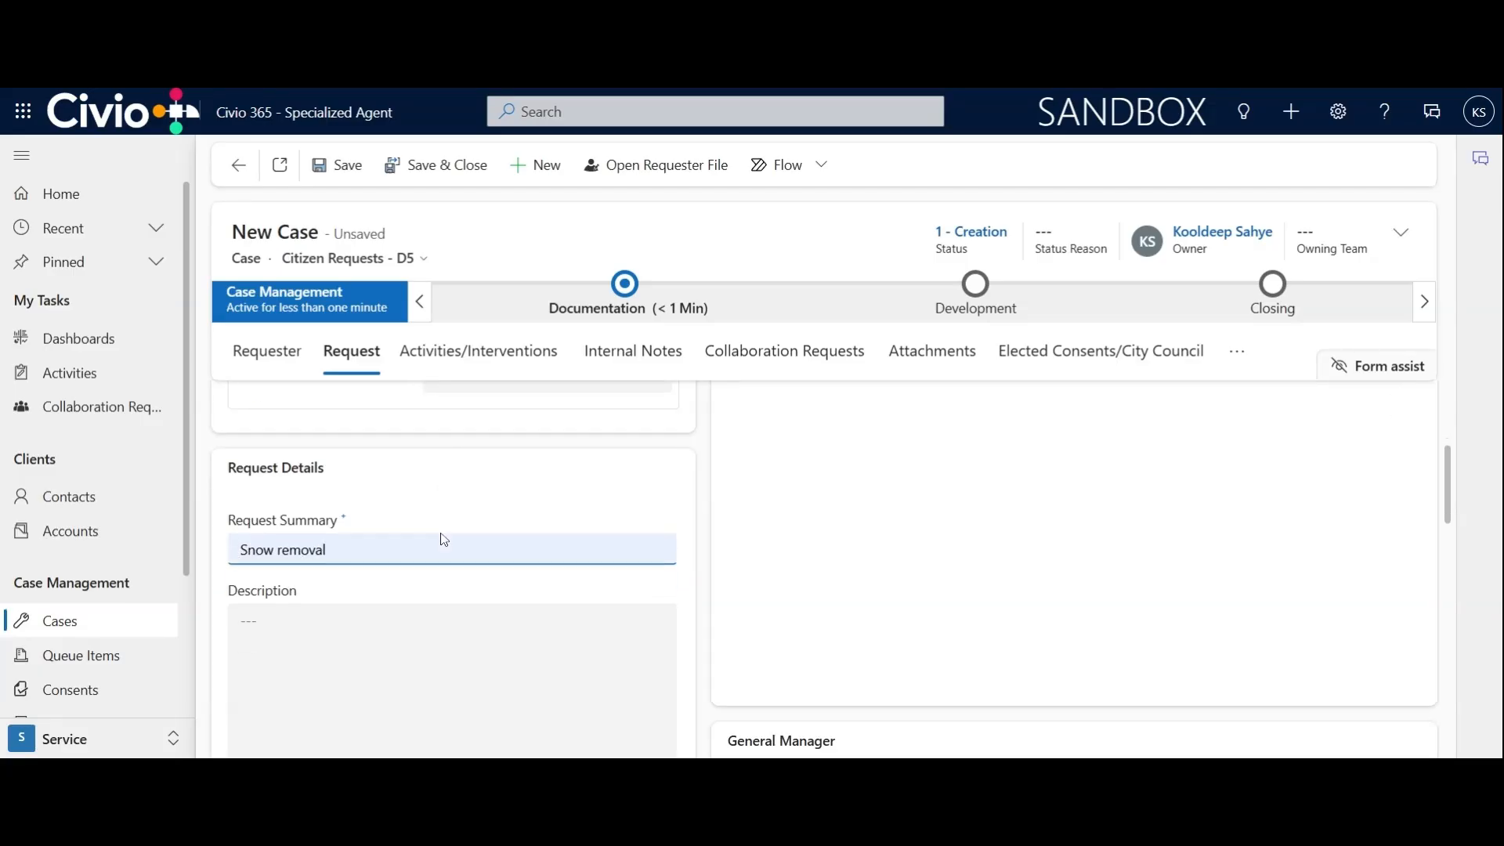
{"action": "scroll", "coordinate": [444, 540], "scroll_direction": "down", "scroll_amount": 1}
Enter "Needs snow removal on her property" as the request description
{"action": "key", "text": "Tab"}
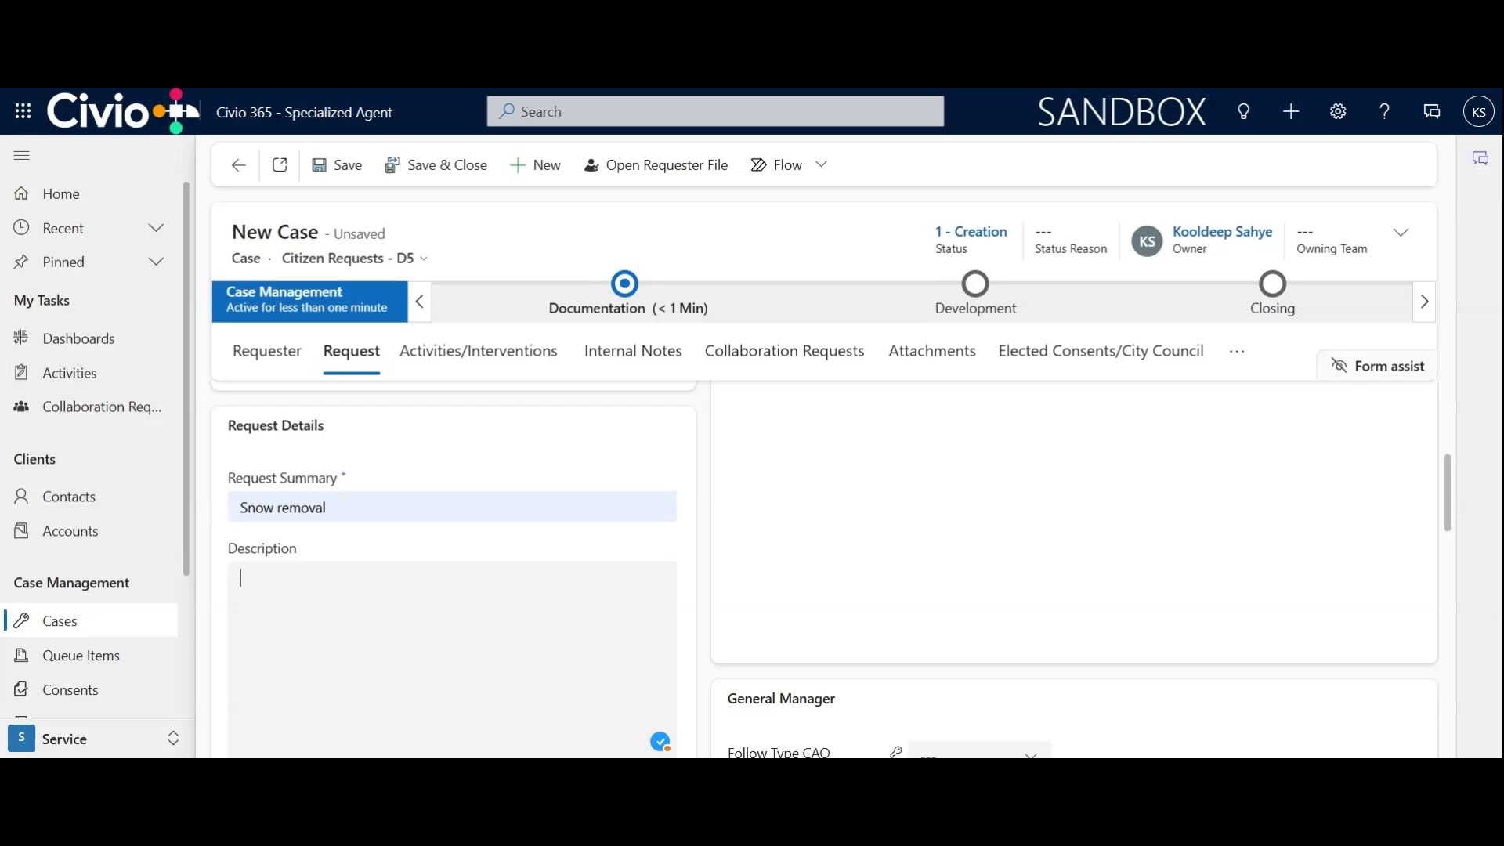
{"action": "type", "text": "Needs snow removal on her "}
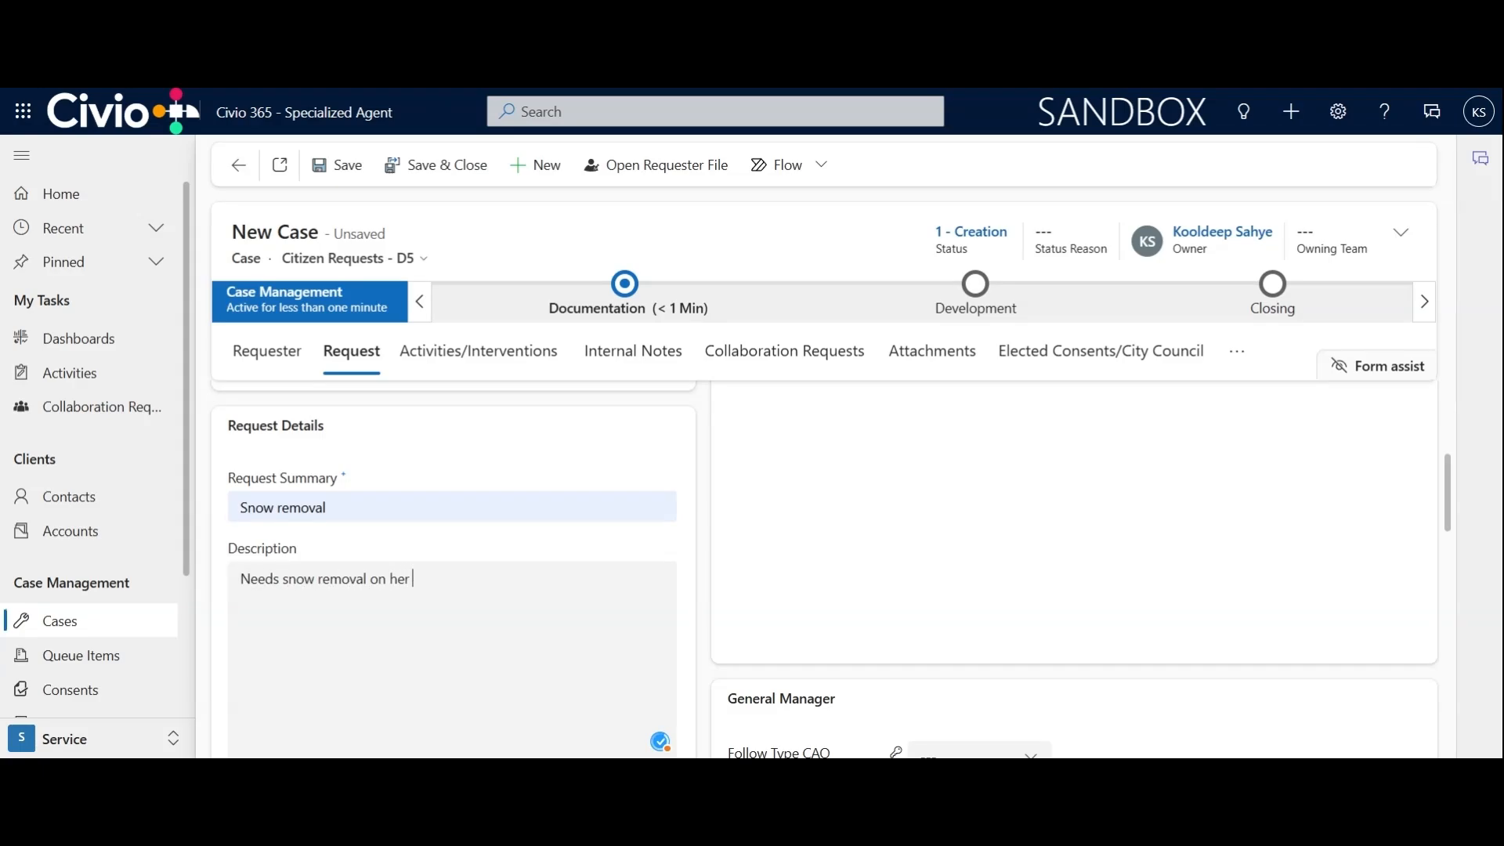
{"action": "type", "text": "property"}
Set the origin of the request to Phone
{"action": "scroll", "coordinate": [529, 539], "scroll_direction": "down", "scroll_amount": 4}
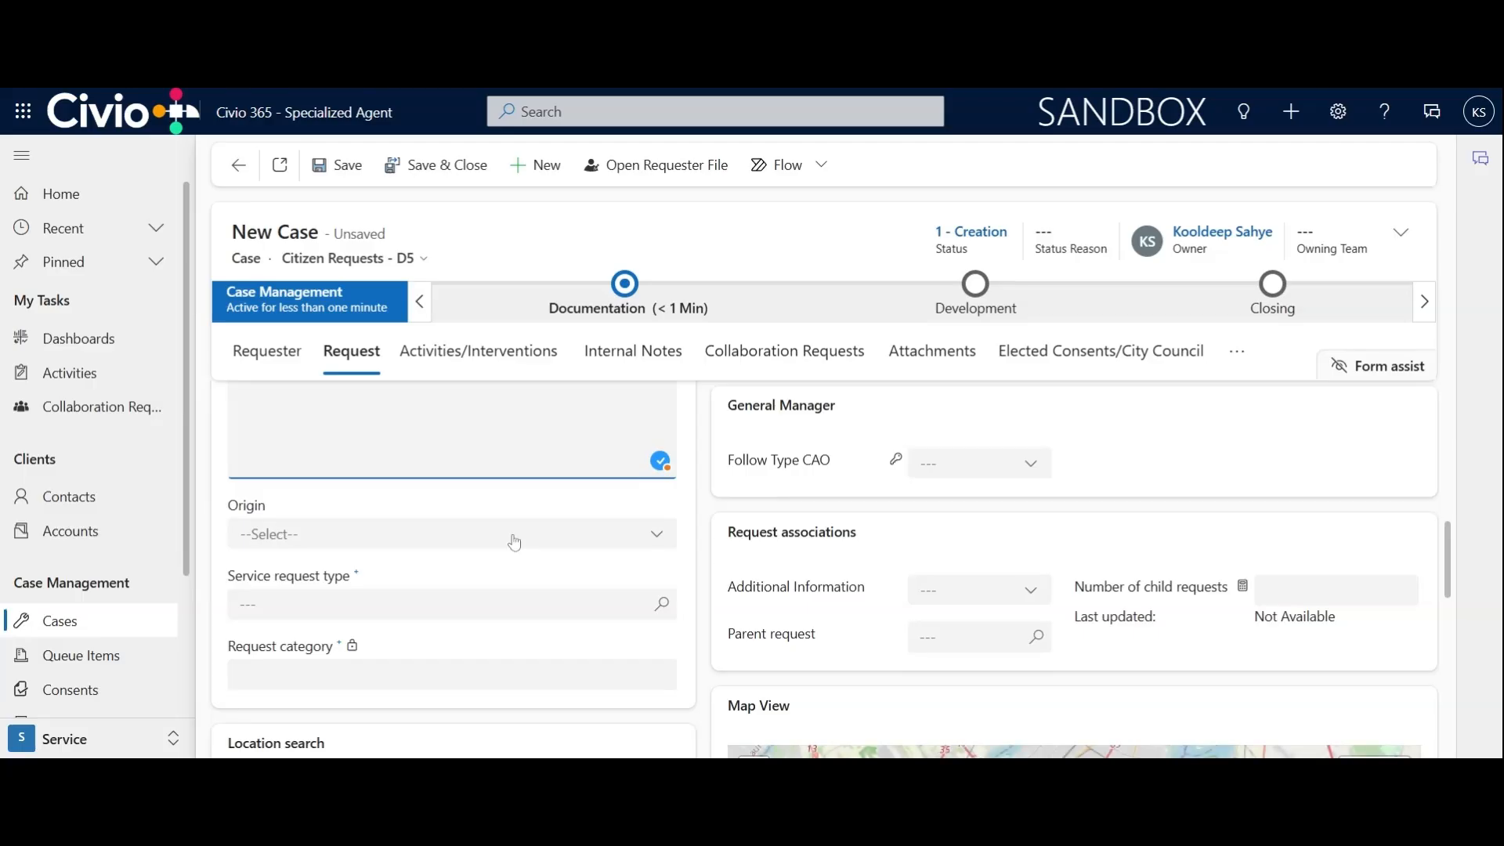
{"action": "left_click", "coordinate": [608, 547]}
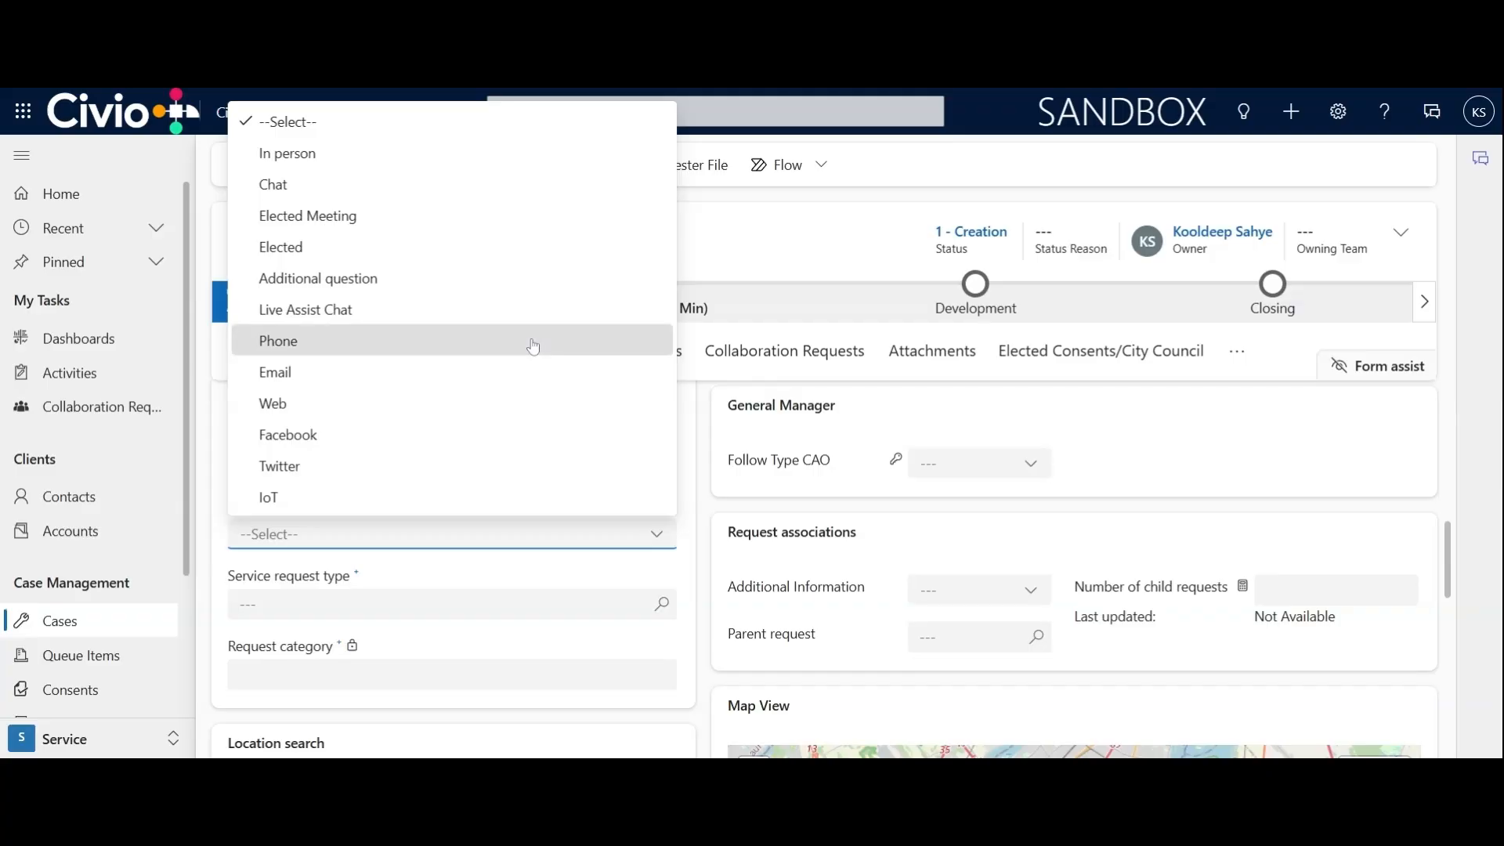
{"action": "left_click", "coordinate": [534, 346]}
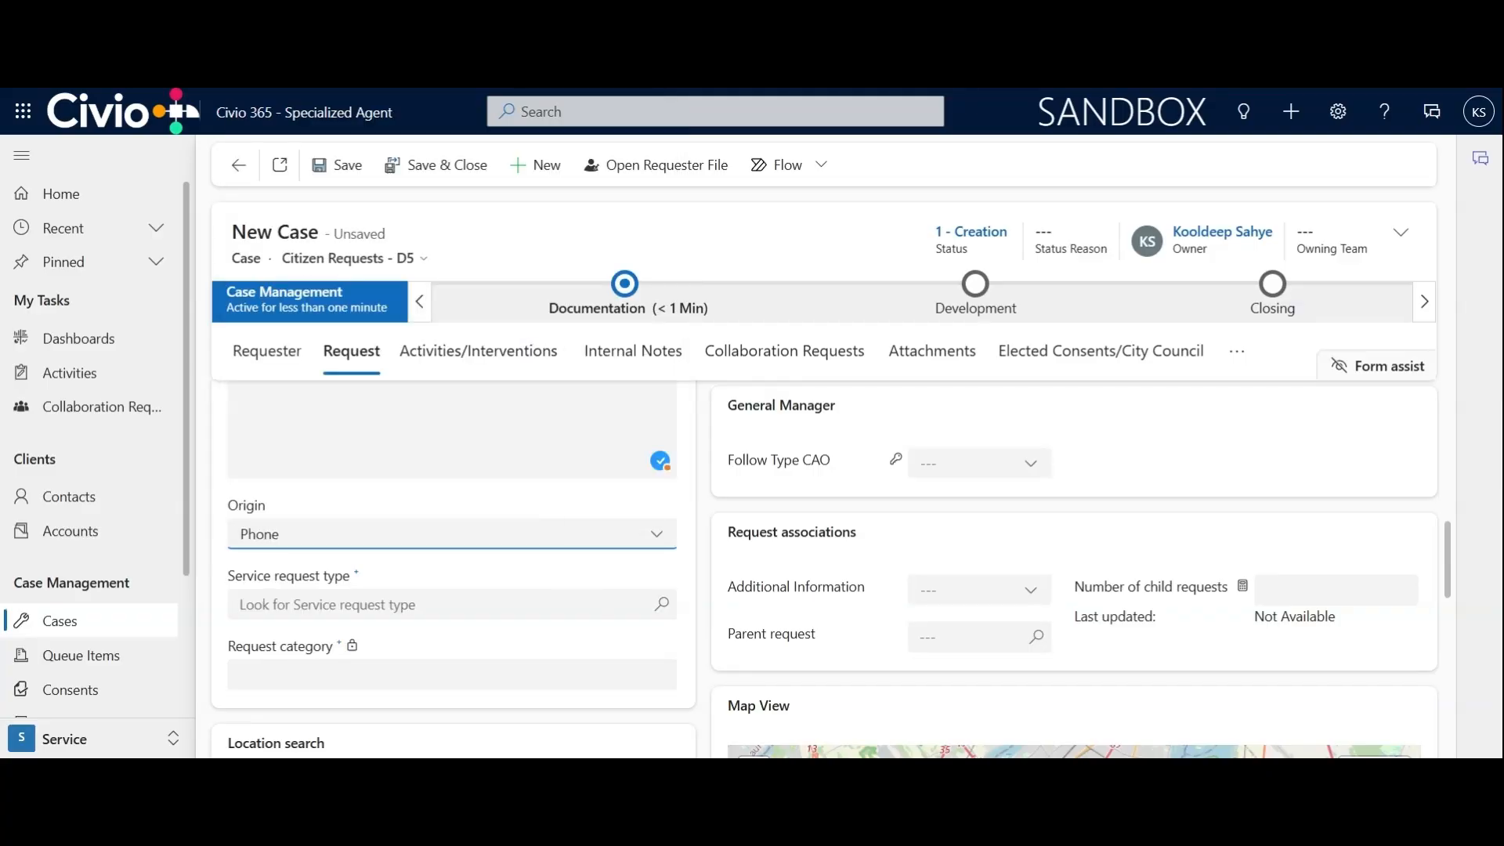
Search the service request types for "snow" and choose INT-Private entrance blocked
{"action": "left_click", "coordinate": [452, 604]}
{"action": "type", "text": "snow"}
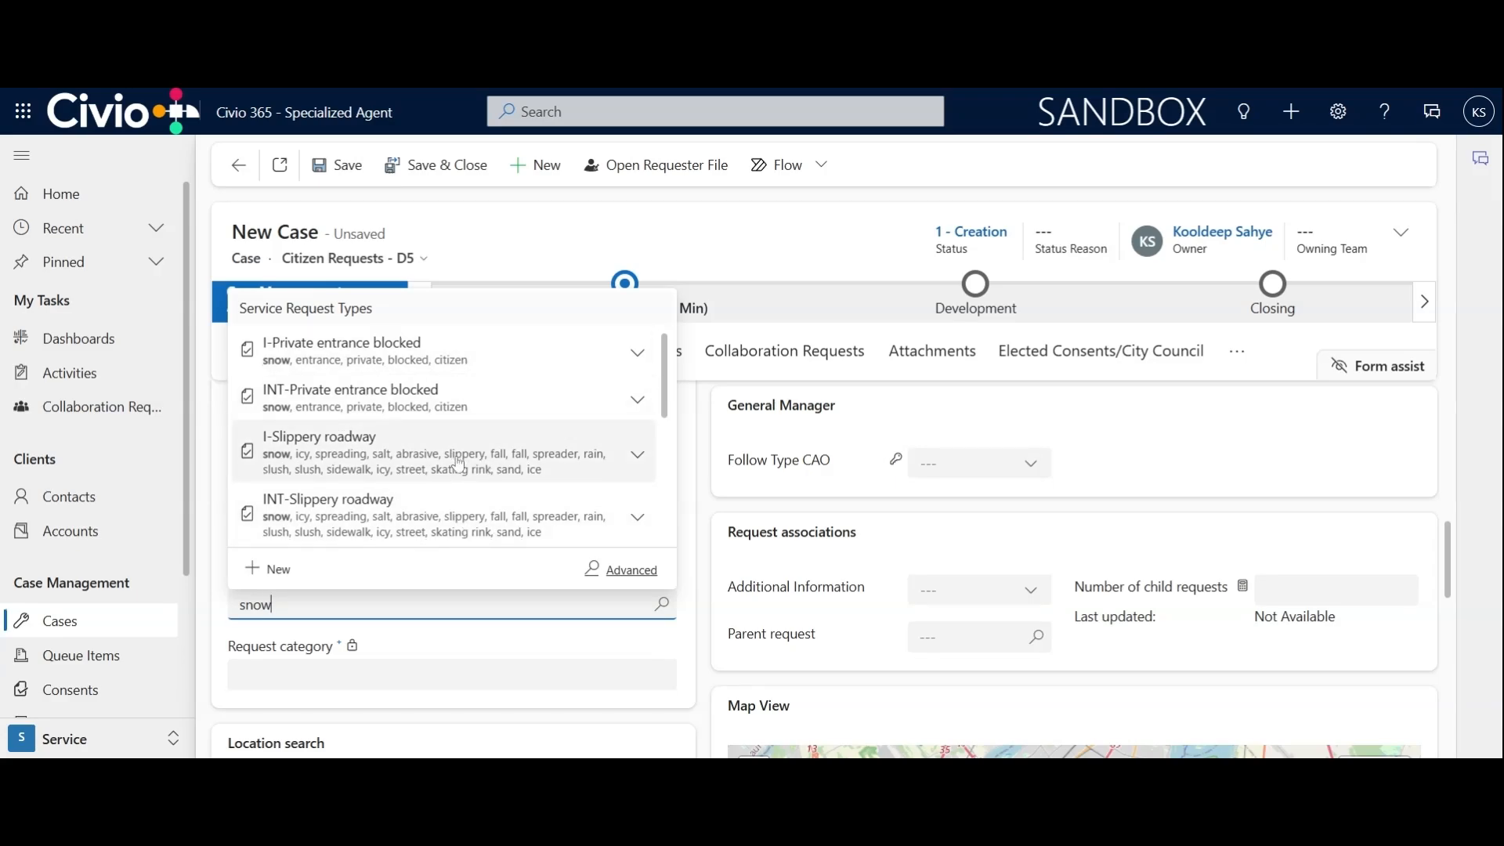
{"action": "scroll", "coordinate": [458, 467], "scroll_direction": "down", "scroll_amount": 5}
{"action": "scroll", "coordinate": [458, 468], "scroll_direction": "up", "scroll_amount": 5}
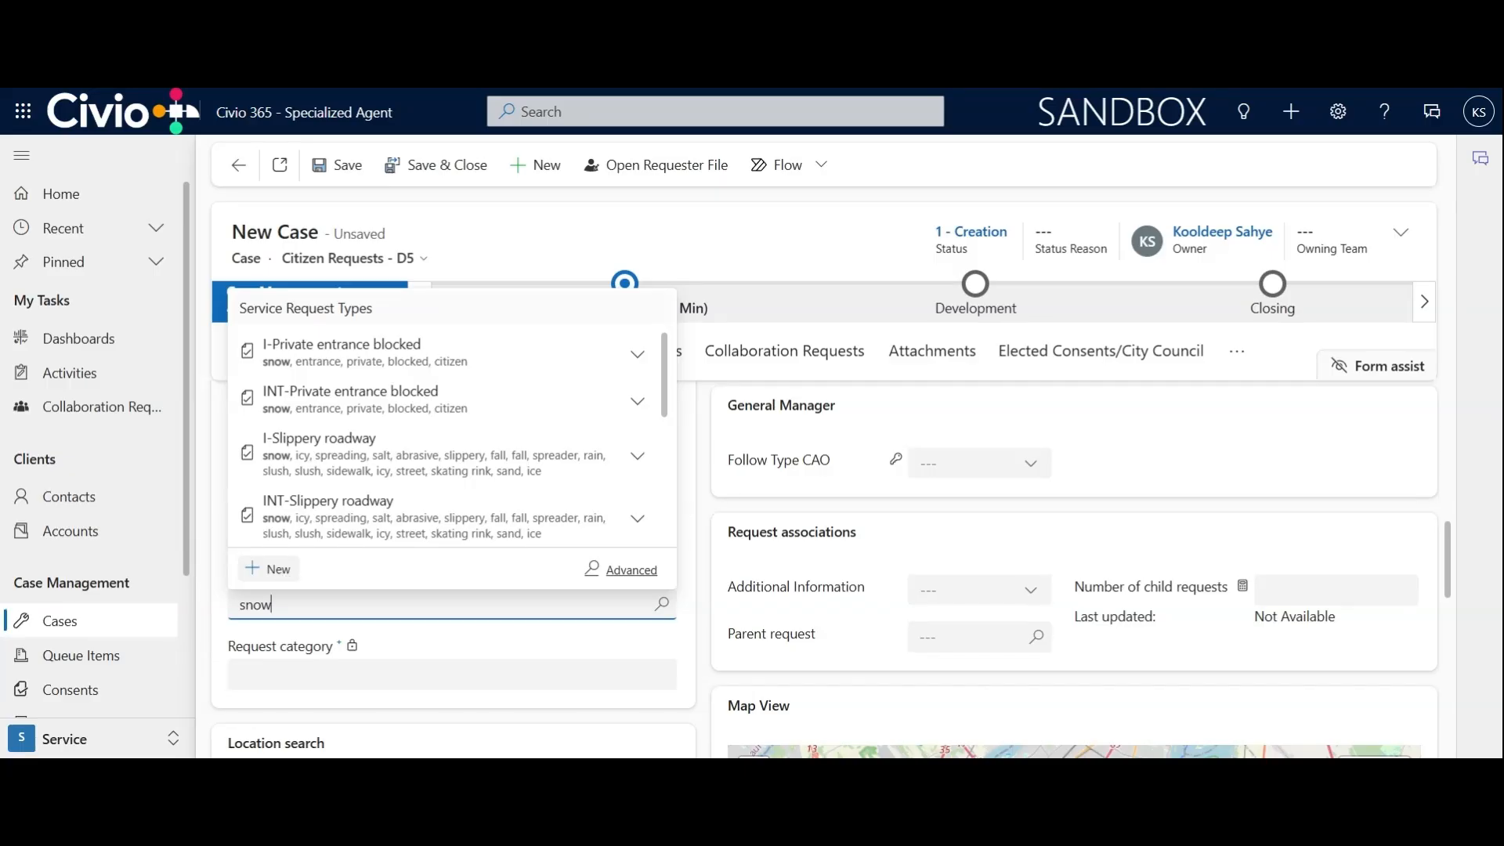
{"action": "left_click", "coordinate": [384, 413]}
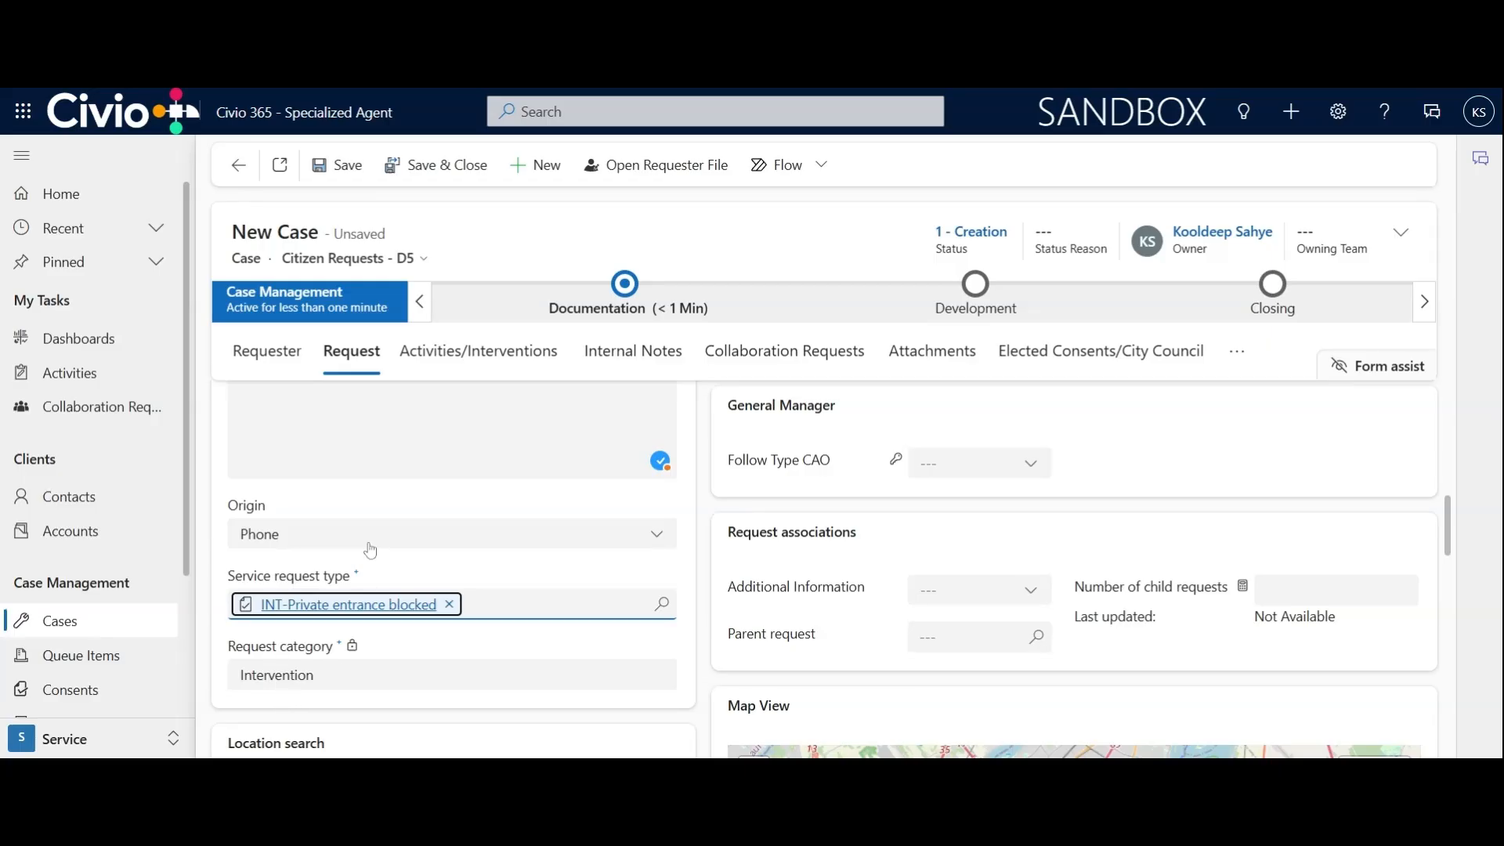
Look over the location fields and map, and enable copying the citizen's address as the request location
{"action": "scroll", "coordinate": [369, 545], "scroll_direction": "down", "scroll_amount": 3}
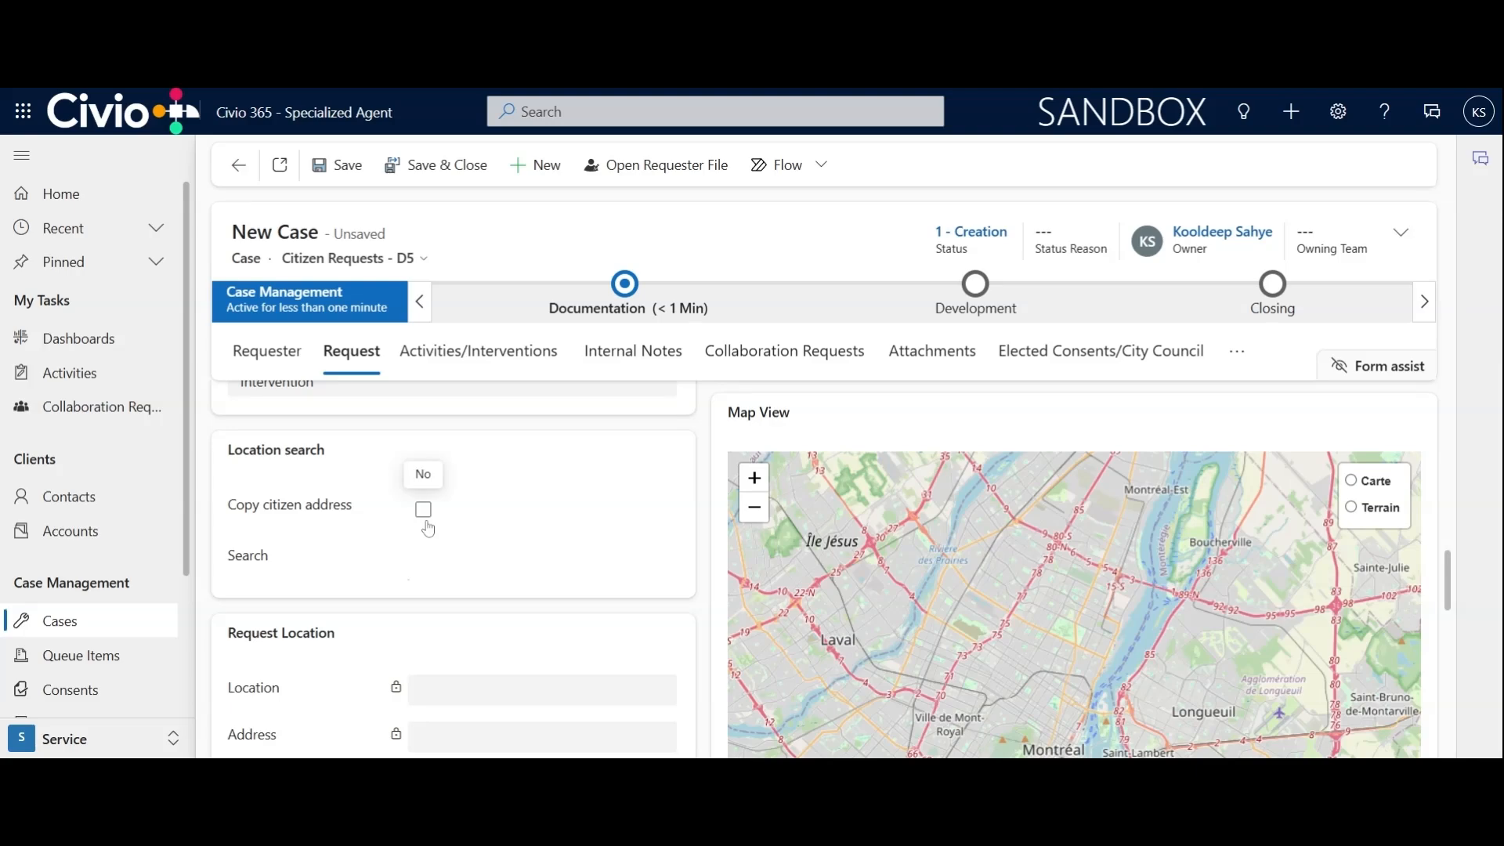
{"action": "scroll", "coordinate": [525, 539], "scroll_direction": "down", "scroll_amount": 1}
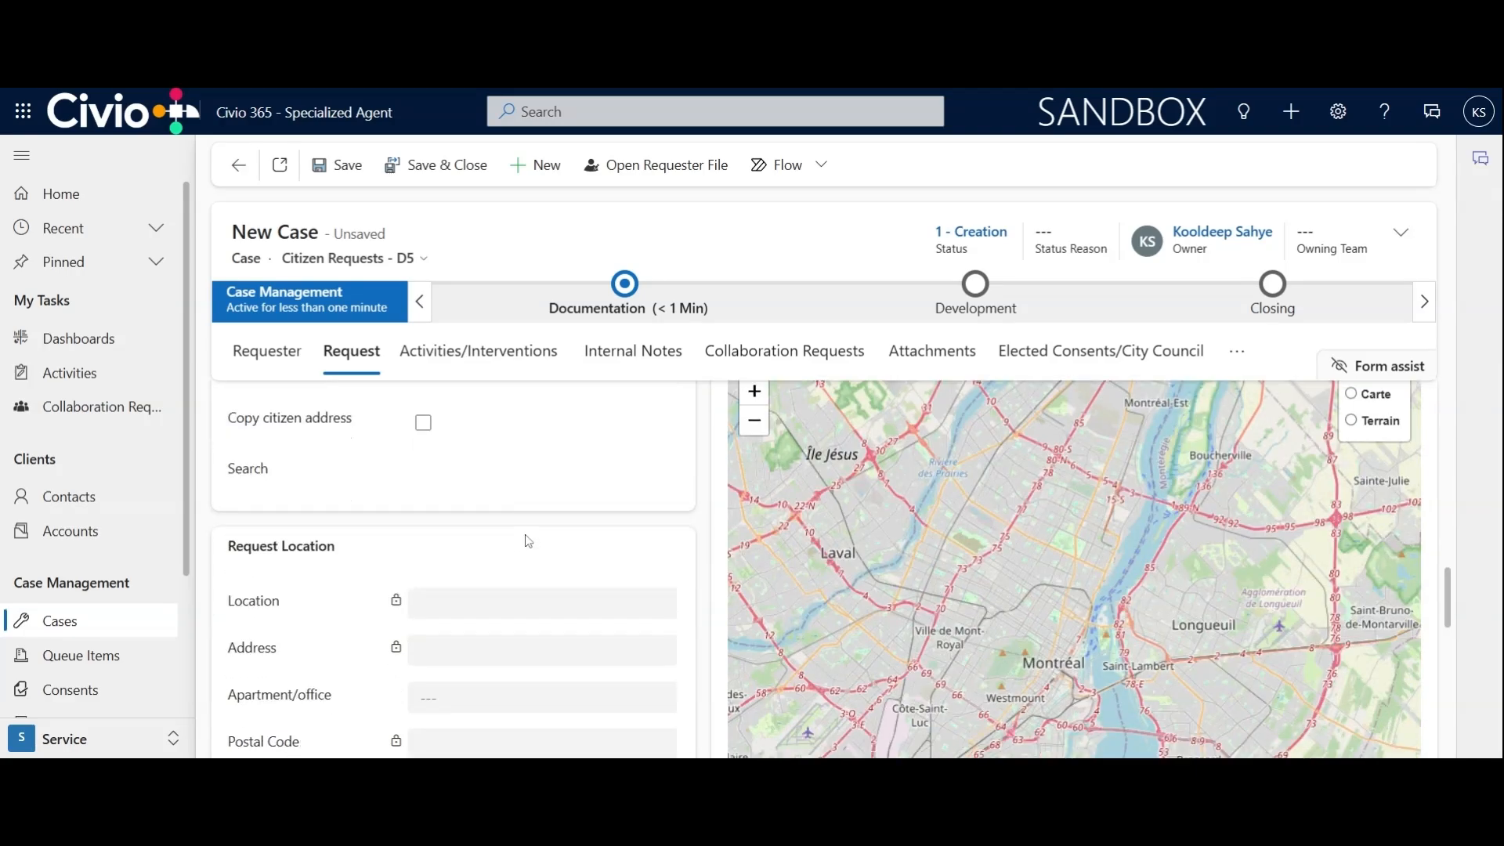
{"action": "scroll", "coordinate": [526, 541], "scroll_direction": "up", "scroll_amount": 1}
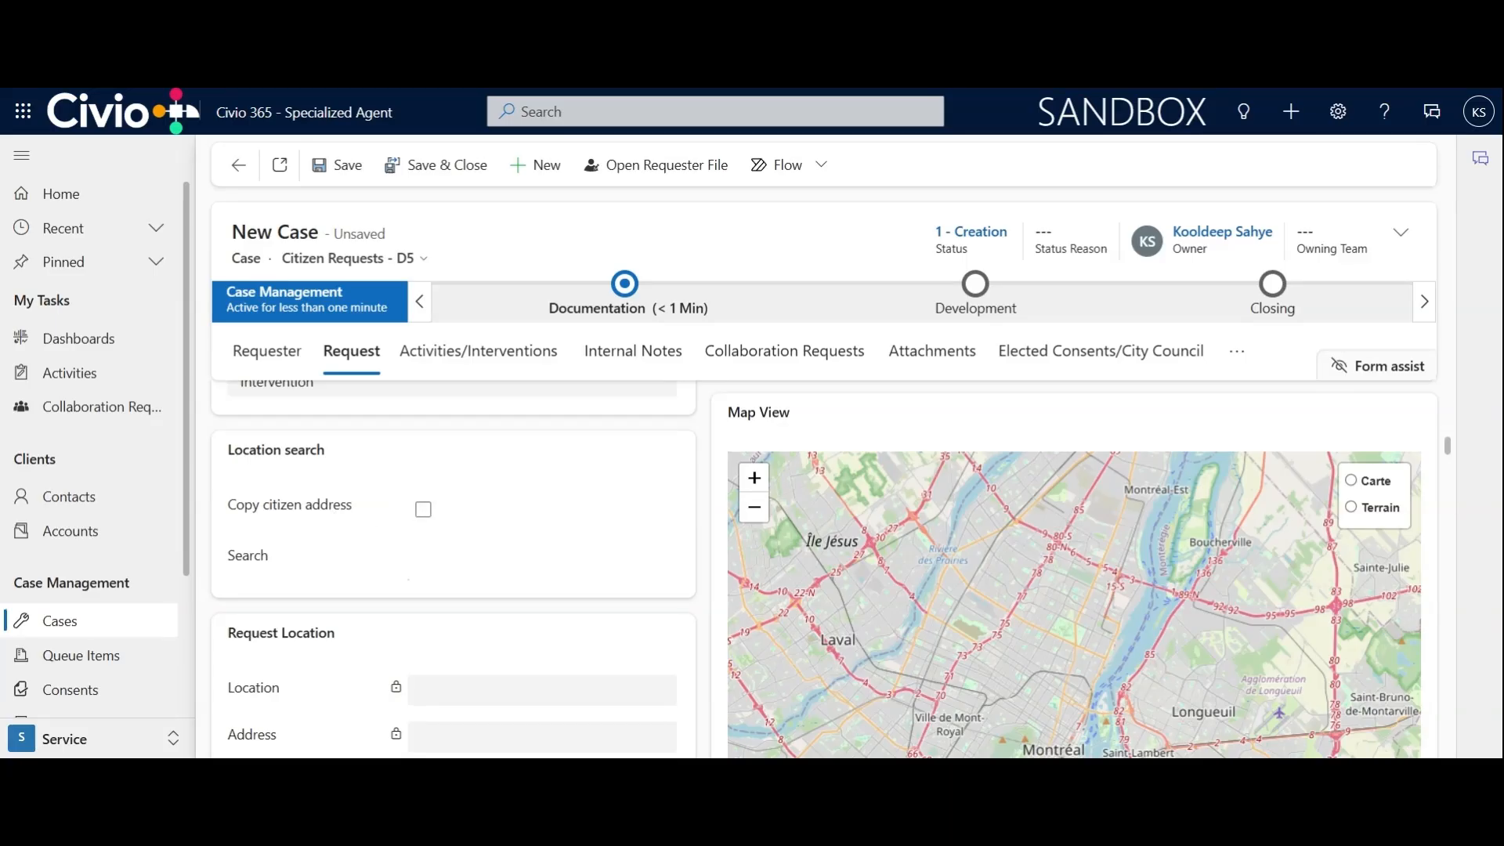
{"action": "scroll", "coordinate": [490, 520], "scroll_direction": "down", "scroll_amount": 2}
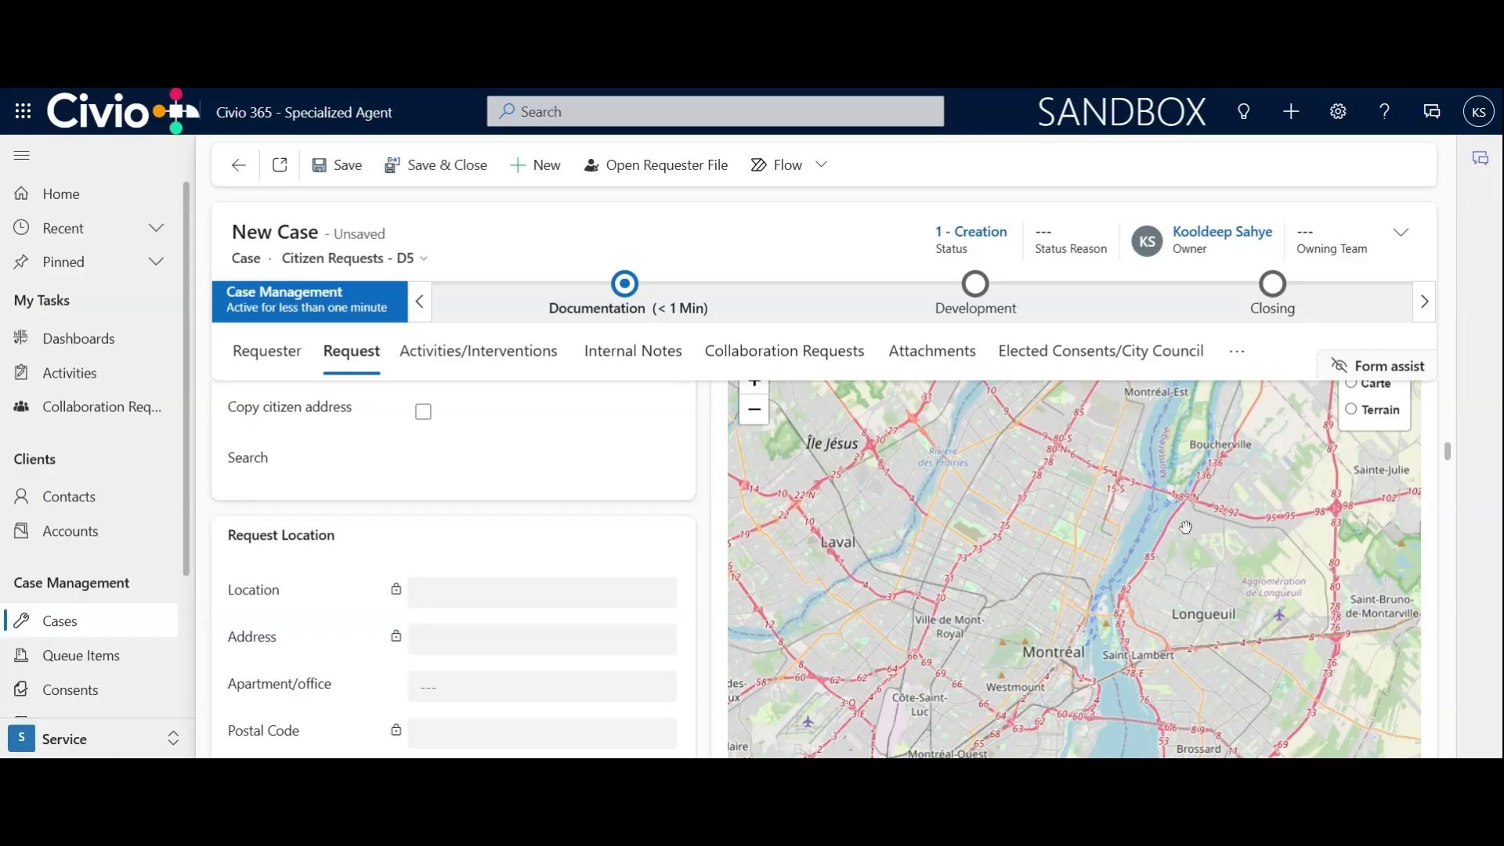
{"action": "left_click_drag", "start_coordinate": [1184, 526], "coordinate": [1016, 445]}
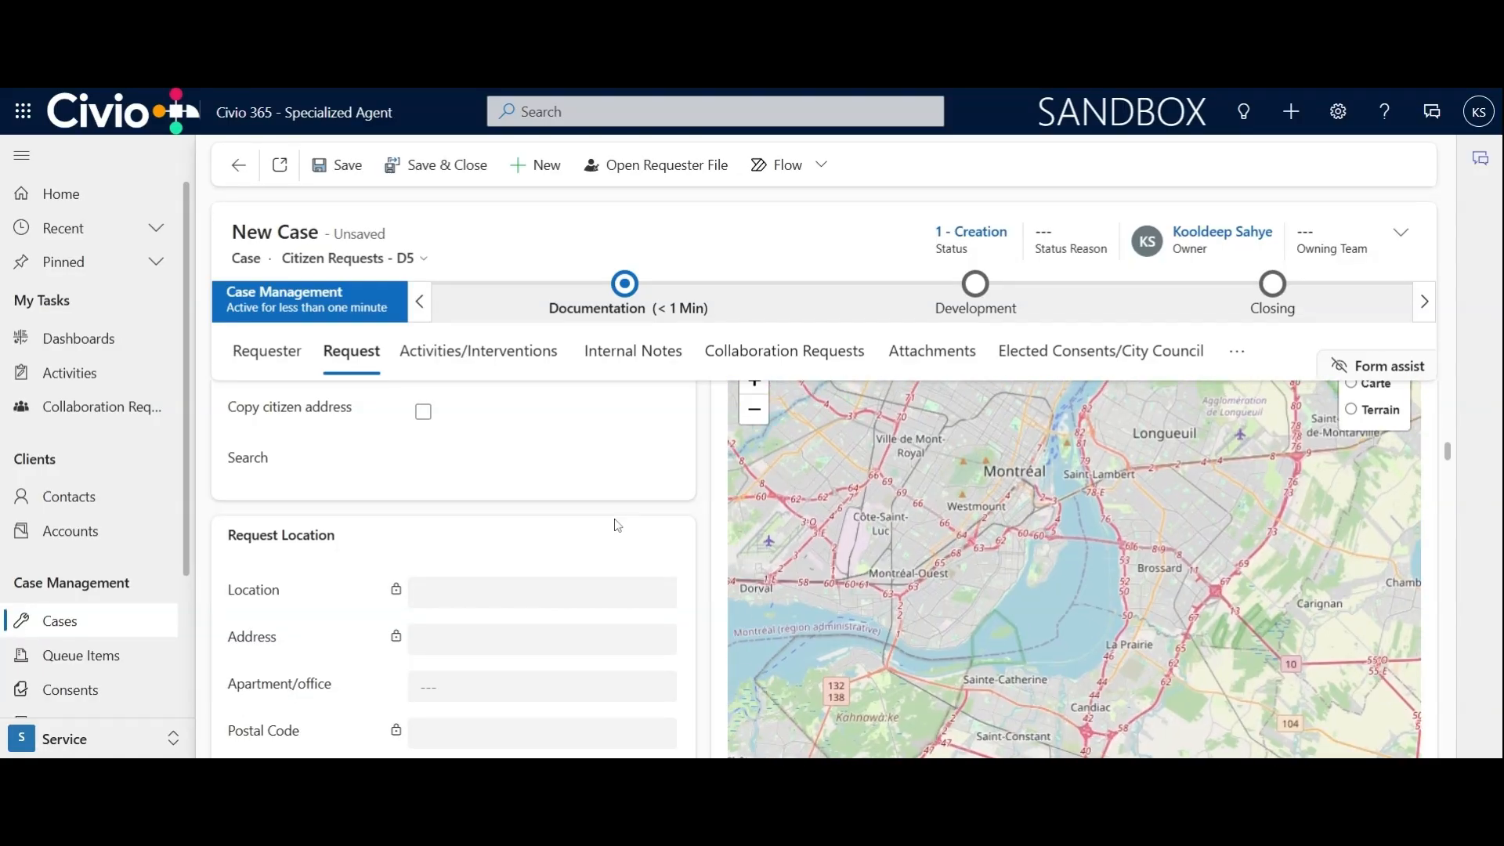
{"action": "scroll", "coordinate": [606, 514], "scroll_direction": "down", "scroll_amount": 1}
{"action": "scroll", "coordinate": [476, 608], "scroll_direction": "down", "scroll_amount": 2}
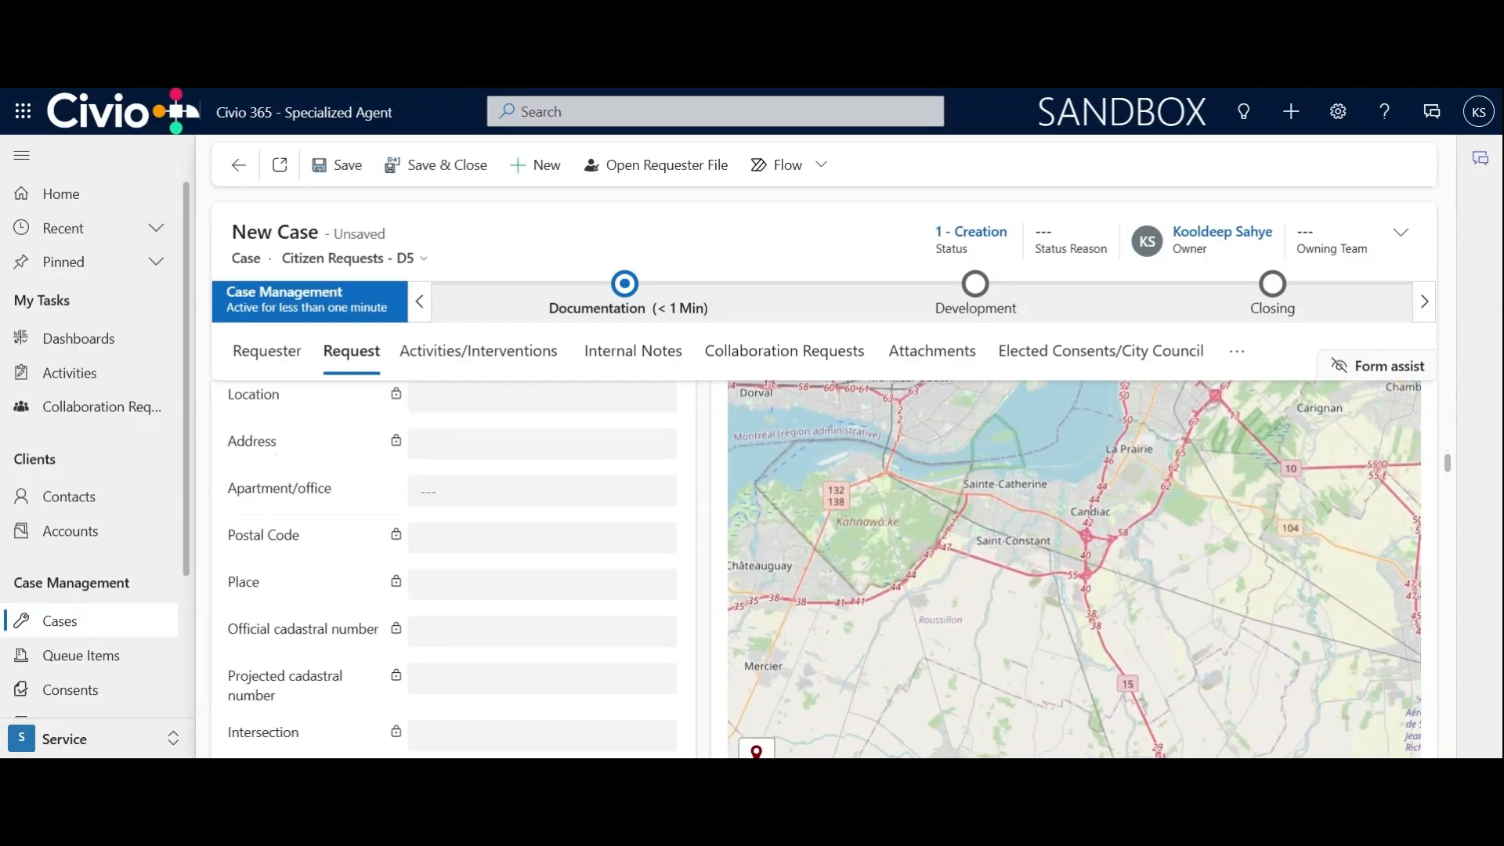
{"action": "scroll", "coordinate": [475, 615], "scroll_direction": "up", "scroll_amount": 5}
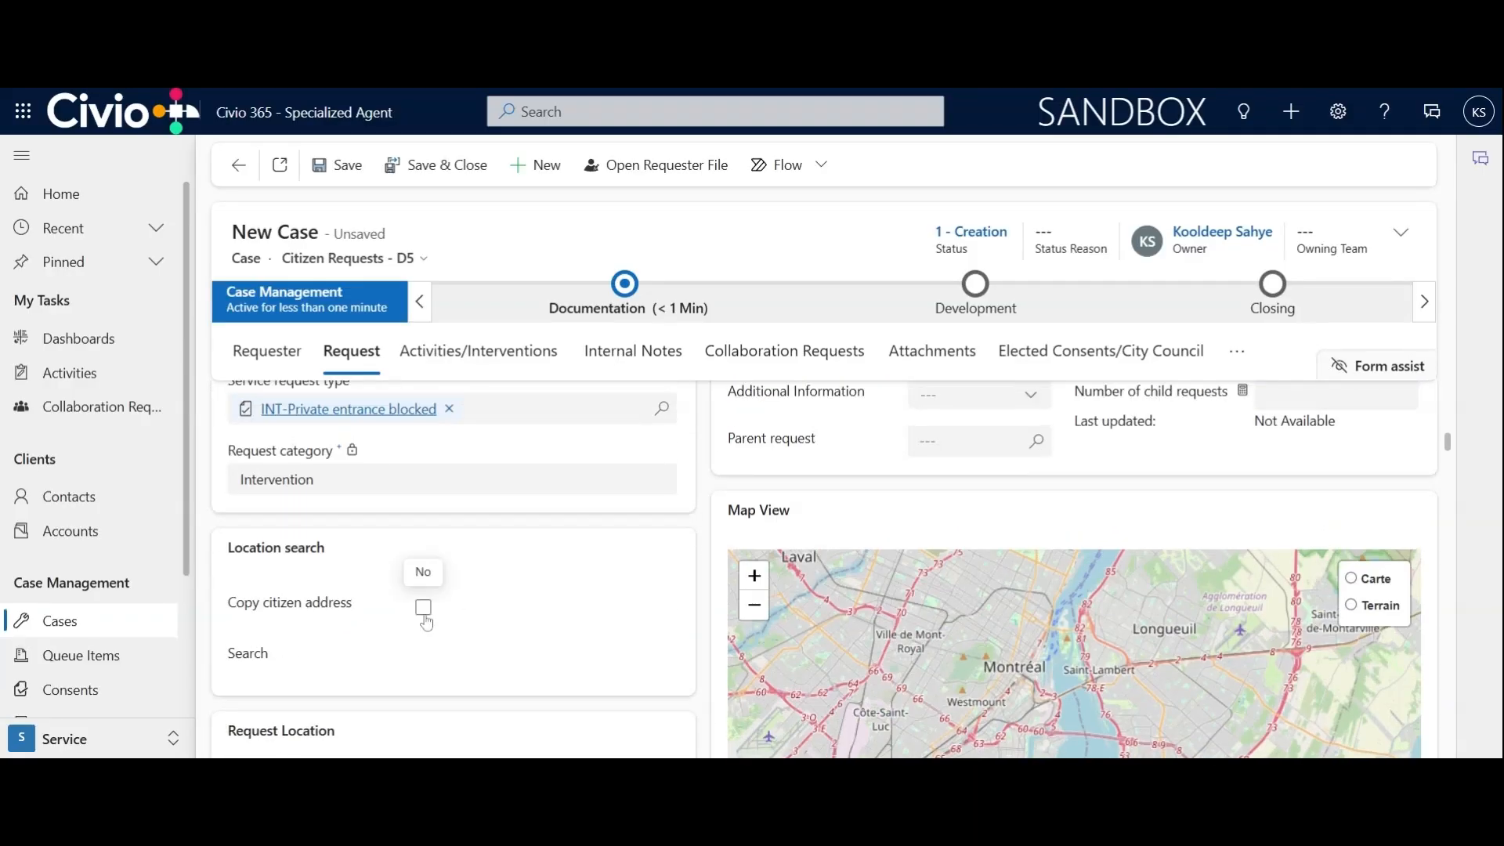
{"action": "left_click", "coordinate": [424, 617]}
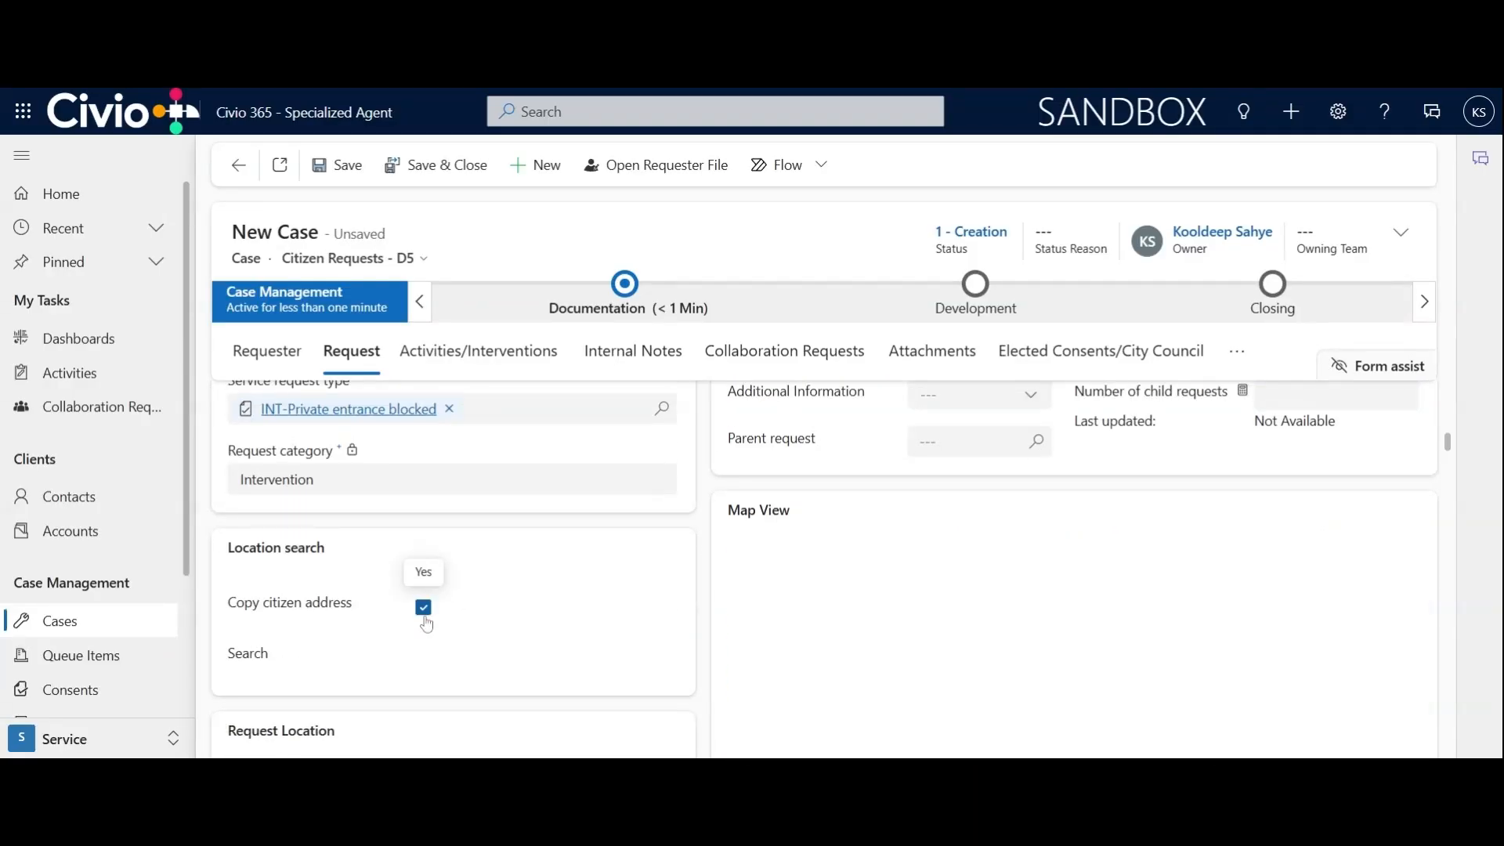
Set the snow removal type in the opening attributes to Blowing and save the case
{"action": "scroll", "coordinate": [633, 697], "scroll_direction": "down", "scroll_amount": 3}
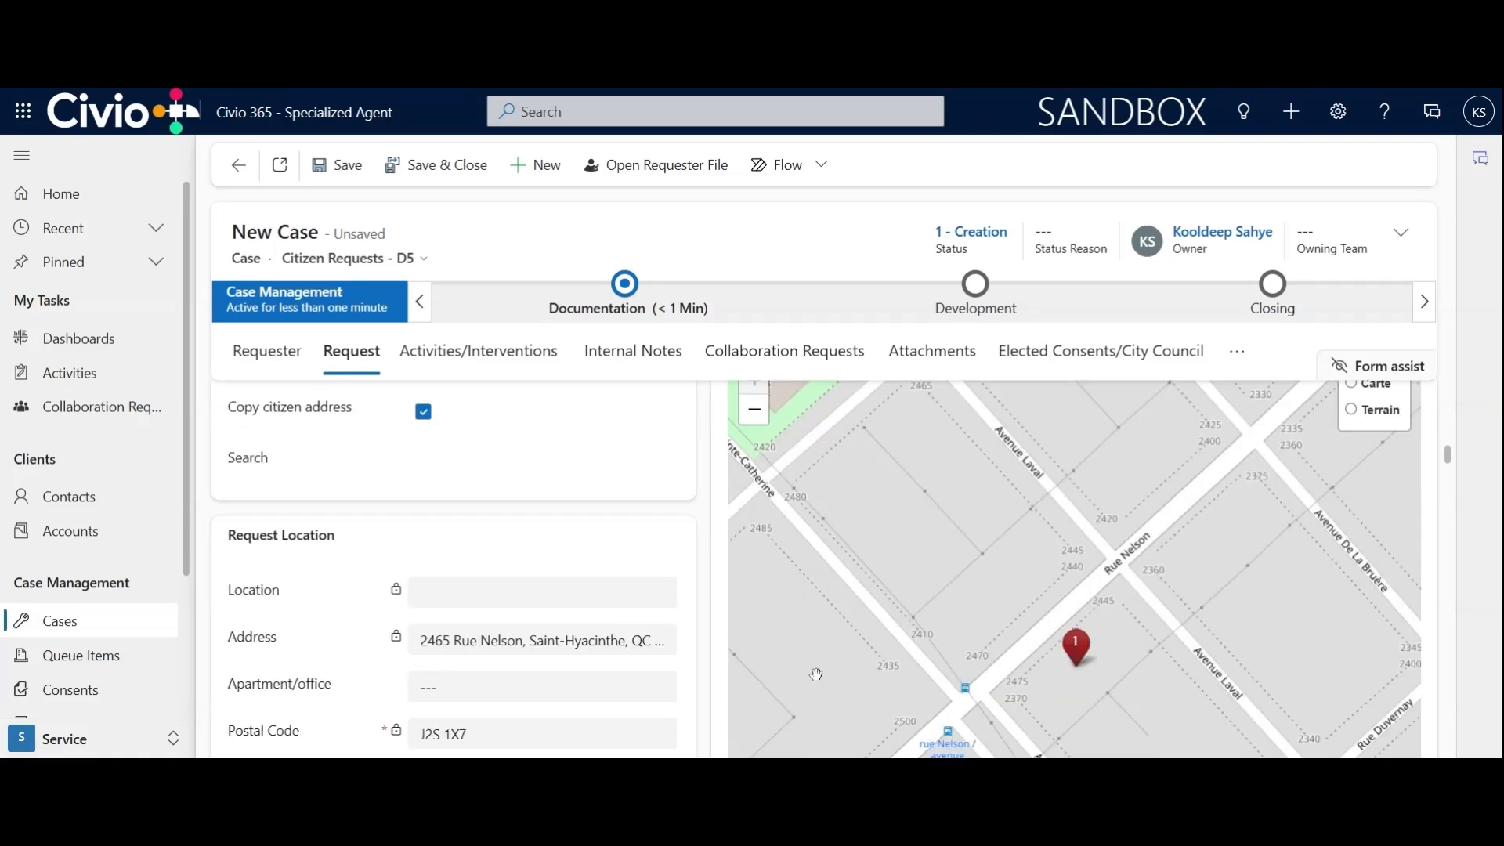
{"action": "scroll", "coordinate": [516, 580], "scroll_direction": "down", "scroll_amount": 4}
{"action": "scroll", "coordinate": [516, 580], "scroll_direction": "down", "scroll_amount": 3}
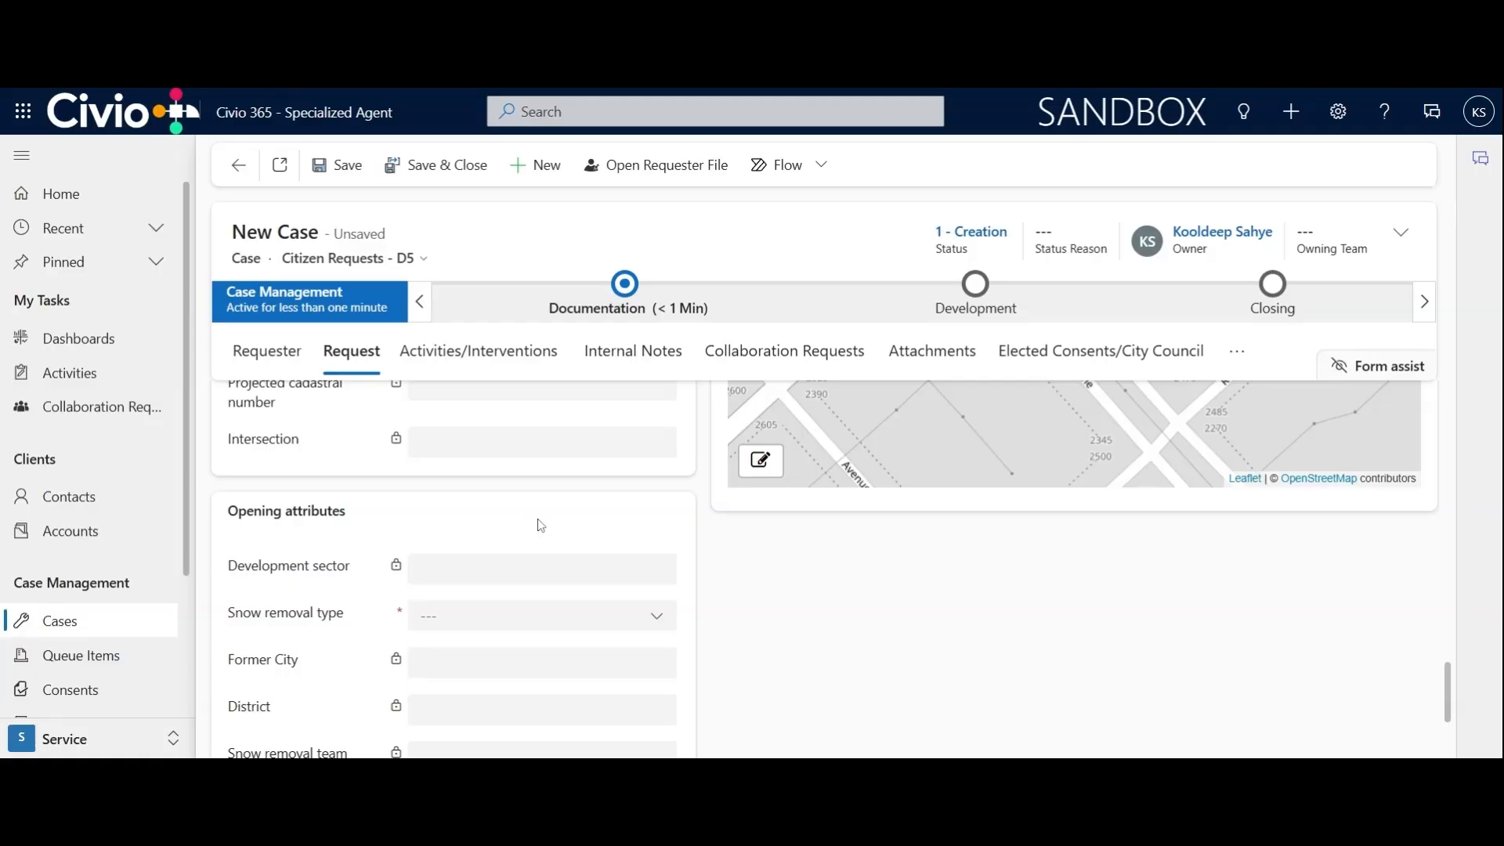
{"action": "scroll", "coordinate": [541, 525], "scroll_direction": "down", "scroll_amount": 2}
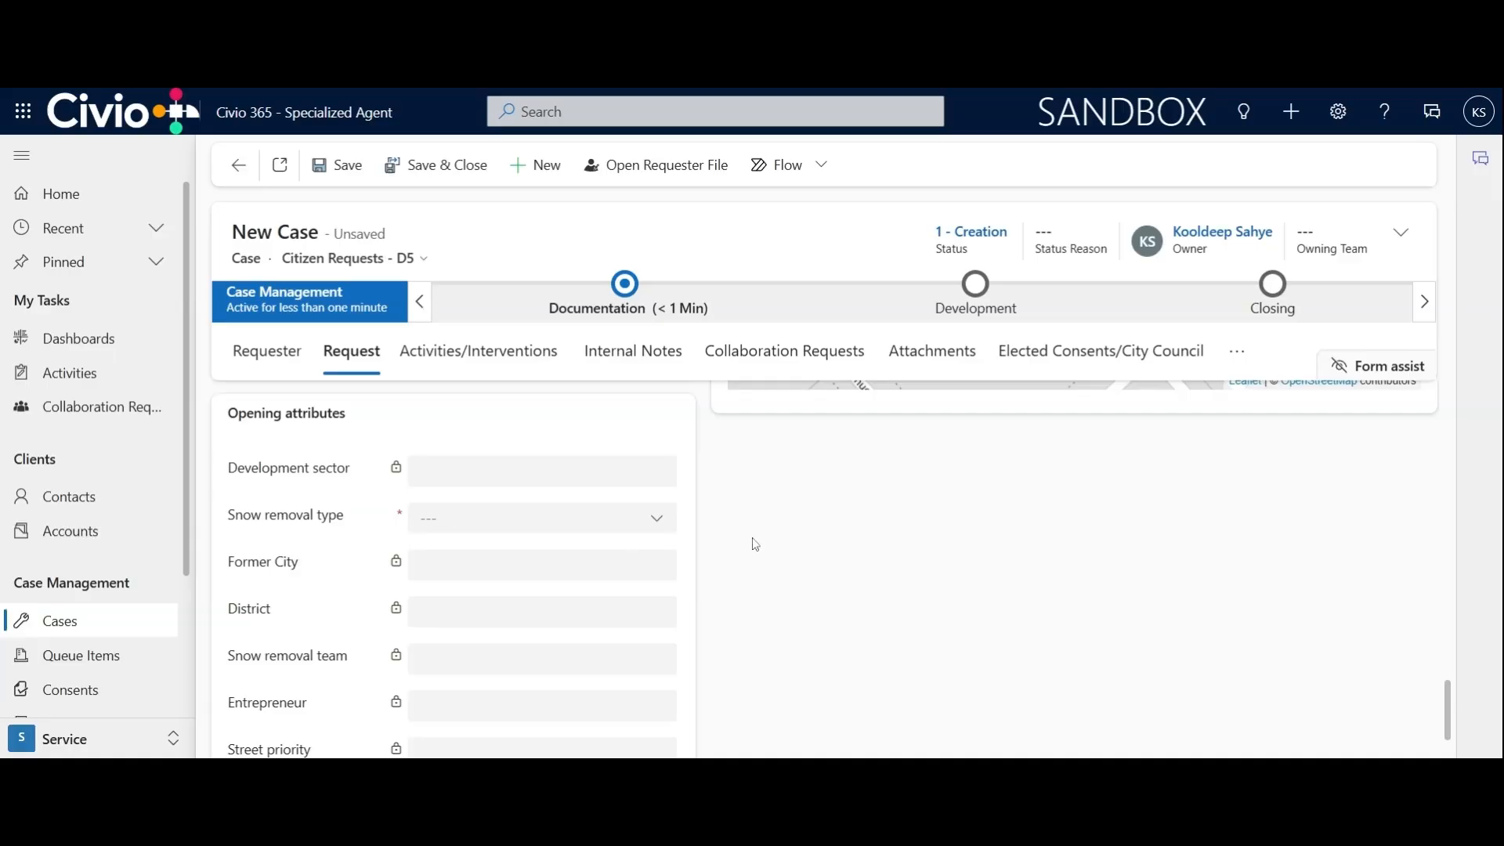
{"action": "left_click", "coordinate": [658, 531]}
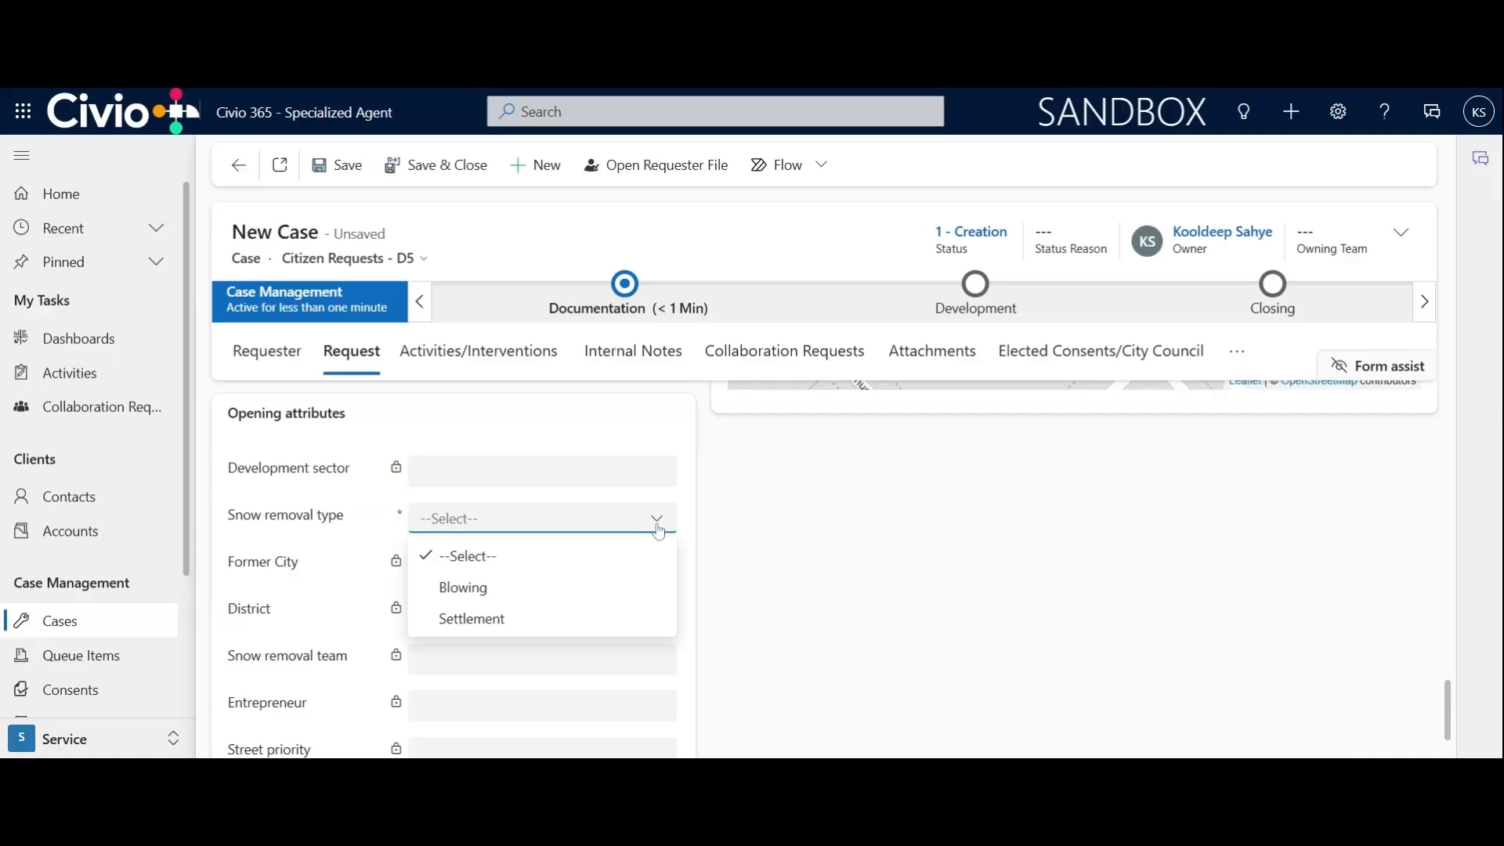
{"action": "left_click", "coordinate": [595, 592]}
{"action": "scroll", "coordinate": [757, 644], "scroll_direction": "up", "scroll_amount": 15}
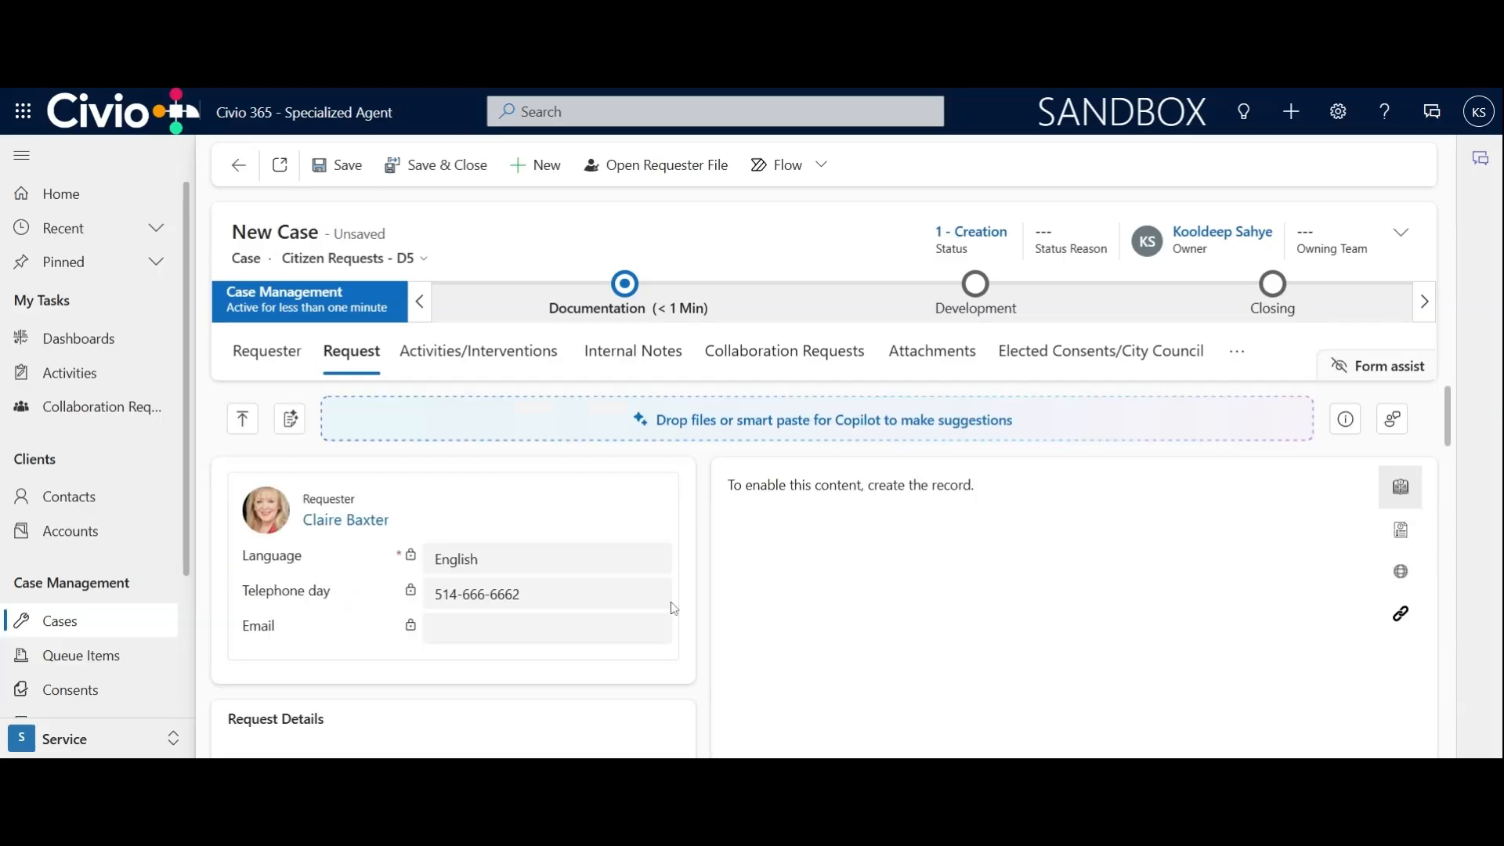
{"action": "left_click", "coordinate": [347, 163]}
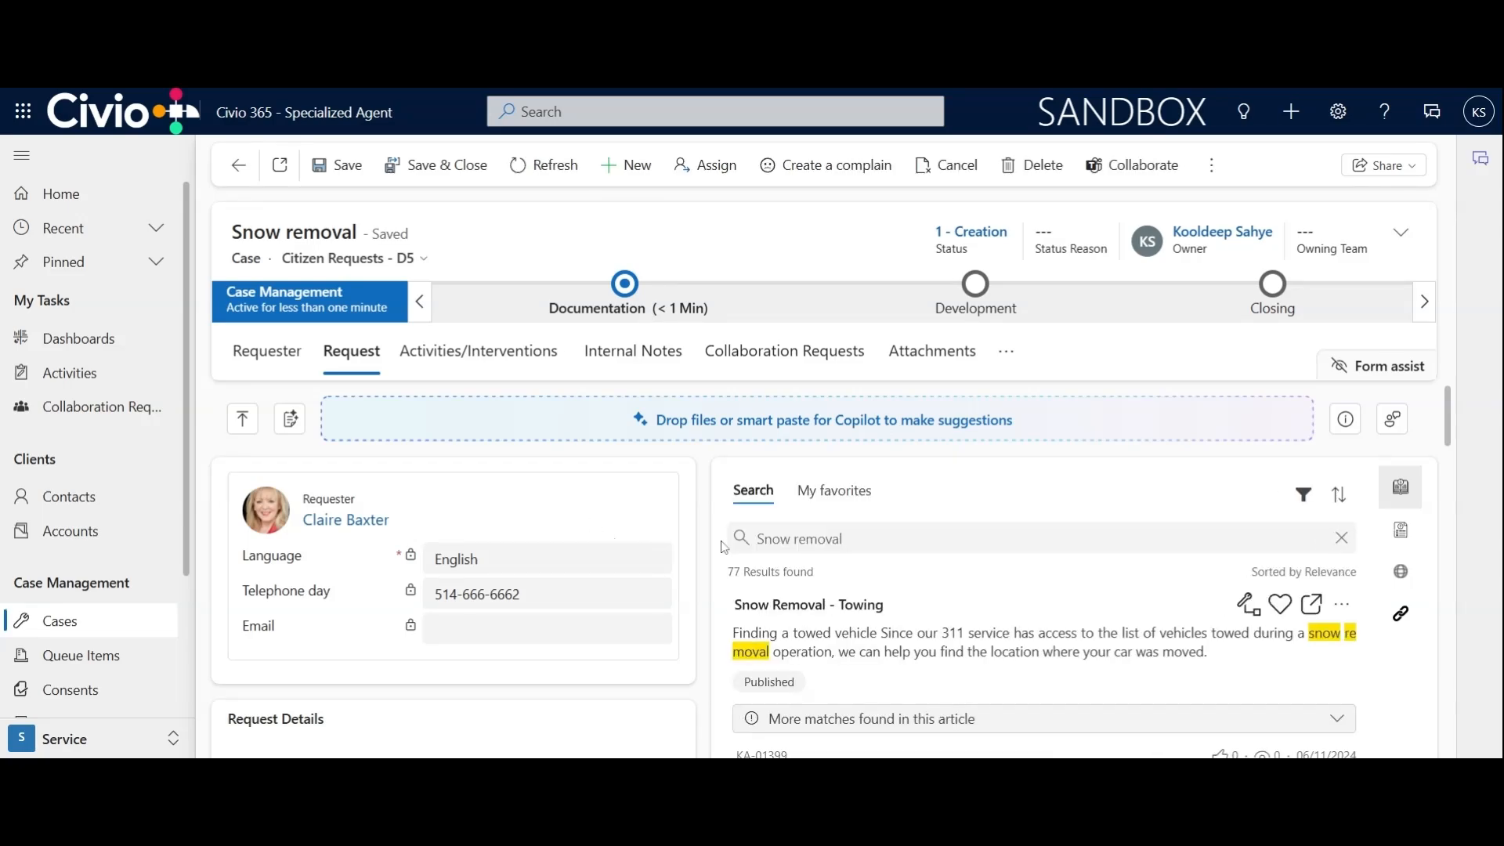
Review the saved case's request details and the related snow removal knowledge articles
{"action": "scroll", "coordinate": [1050, 584], "scroll_direction": "down", "scroll_amount": 1}
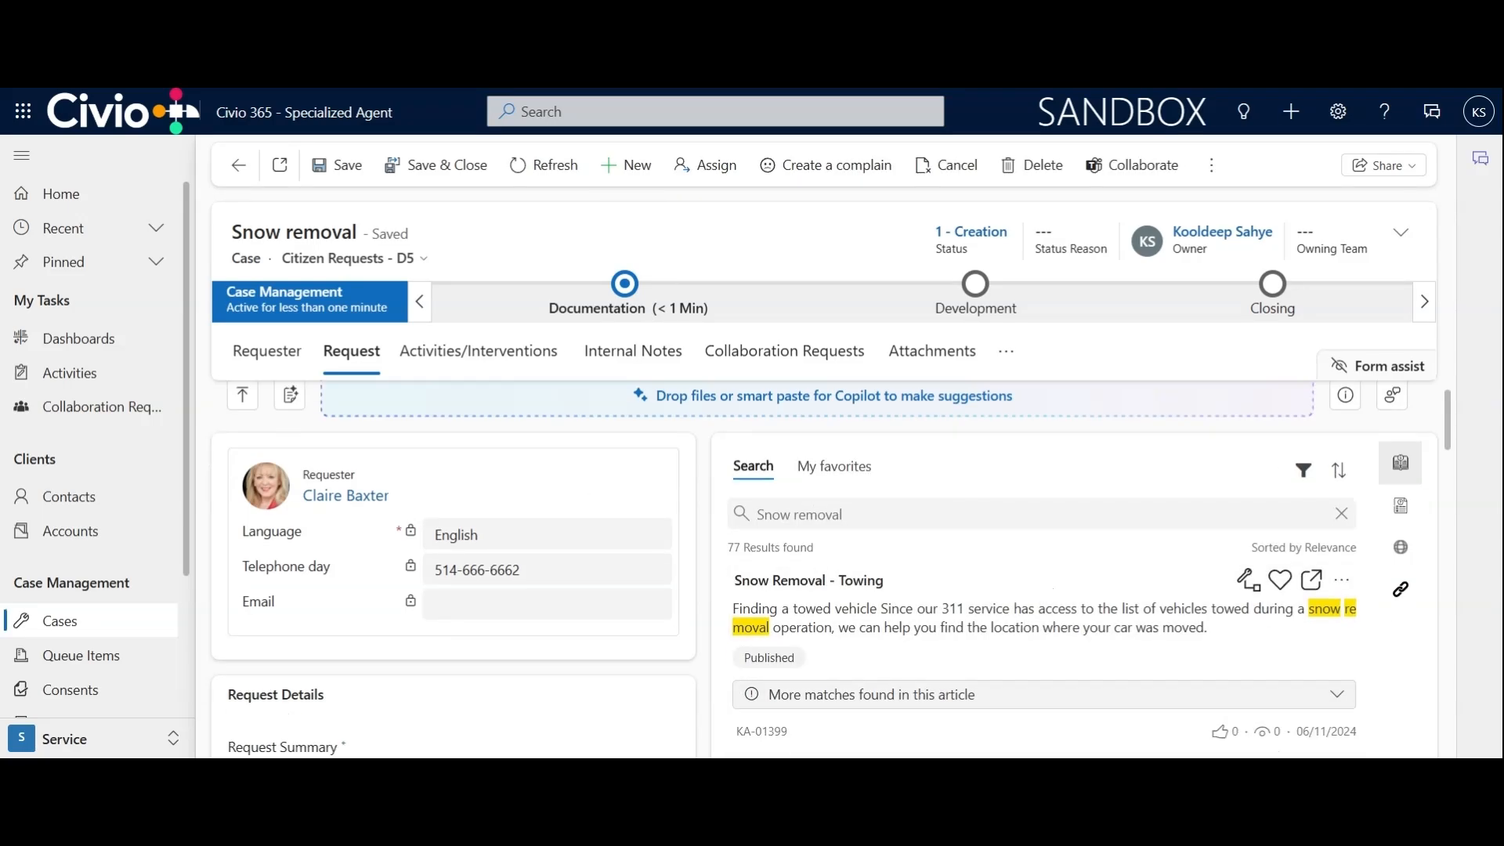
{"action": "scroll", "coordinate": [1033, 546], "scroll_direction": "down", "scroll_amount": 1}
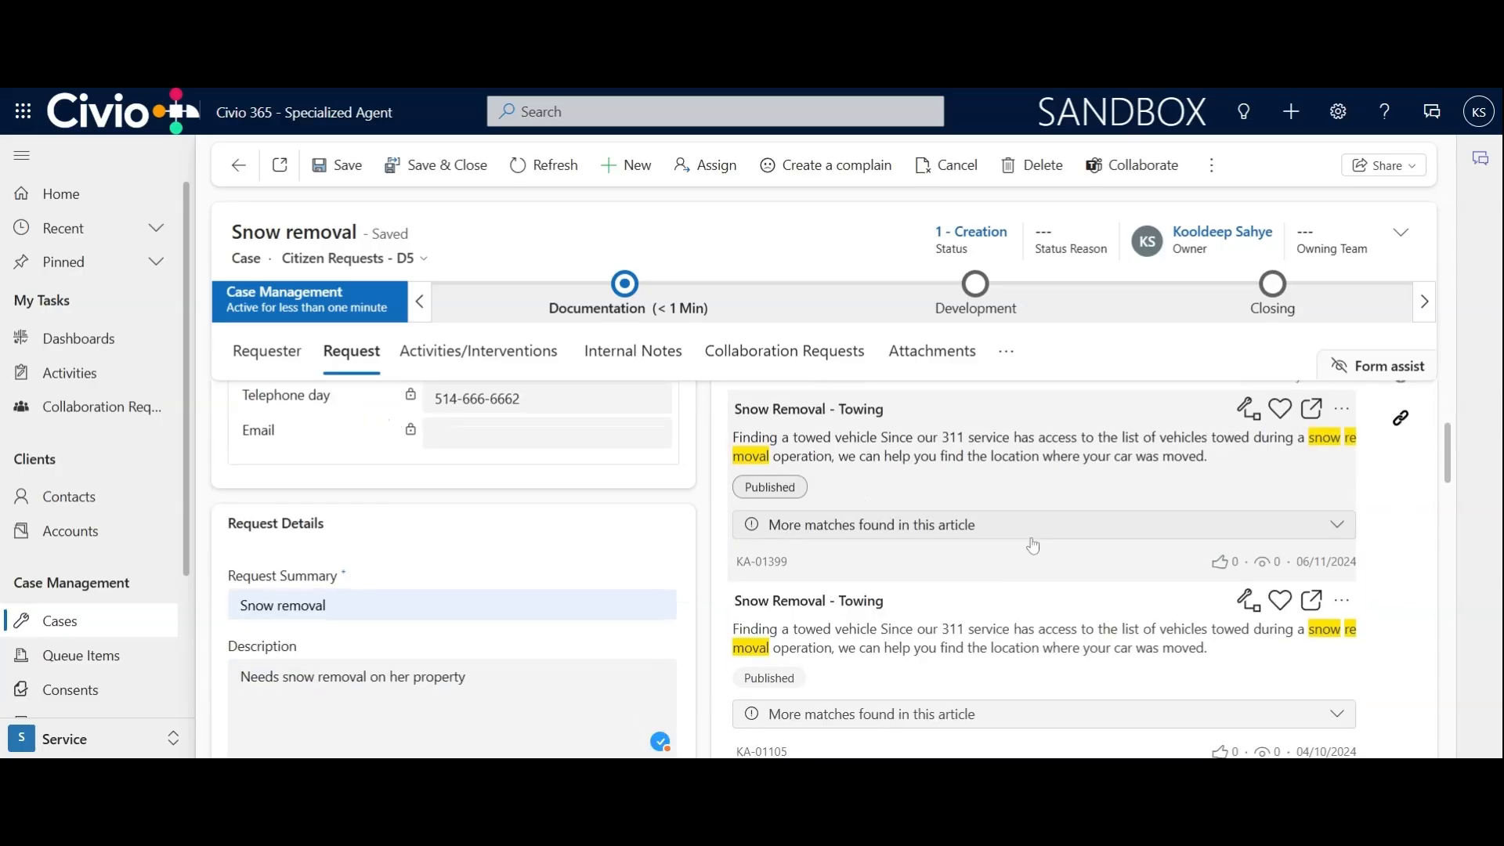
{"action": "scroll", "coordinate": [1033, 546], "scroll_direction": "down", "scroll_amount": 2}
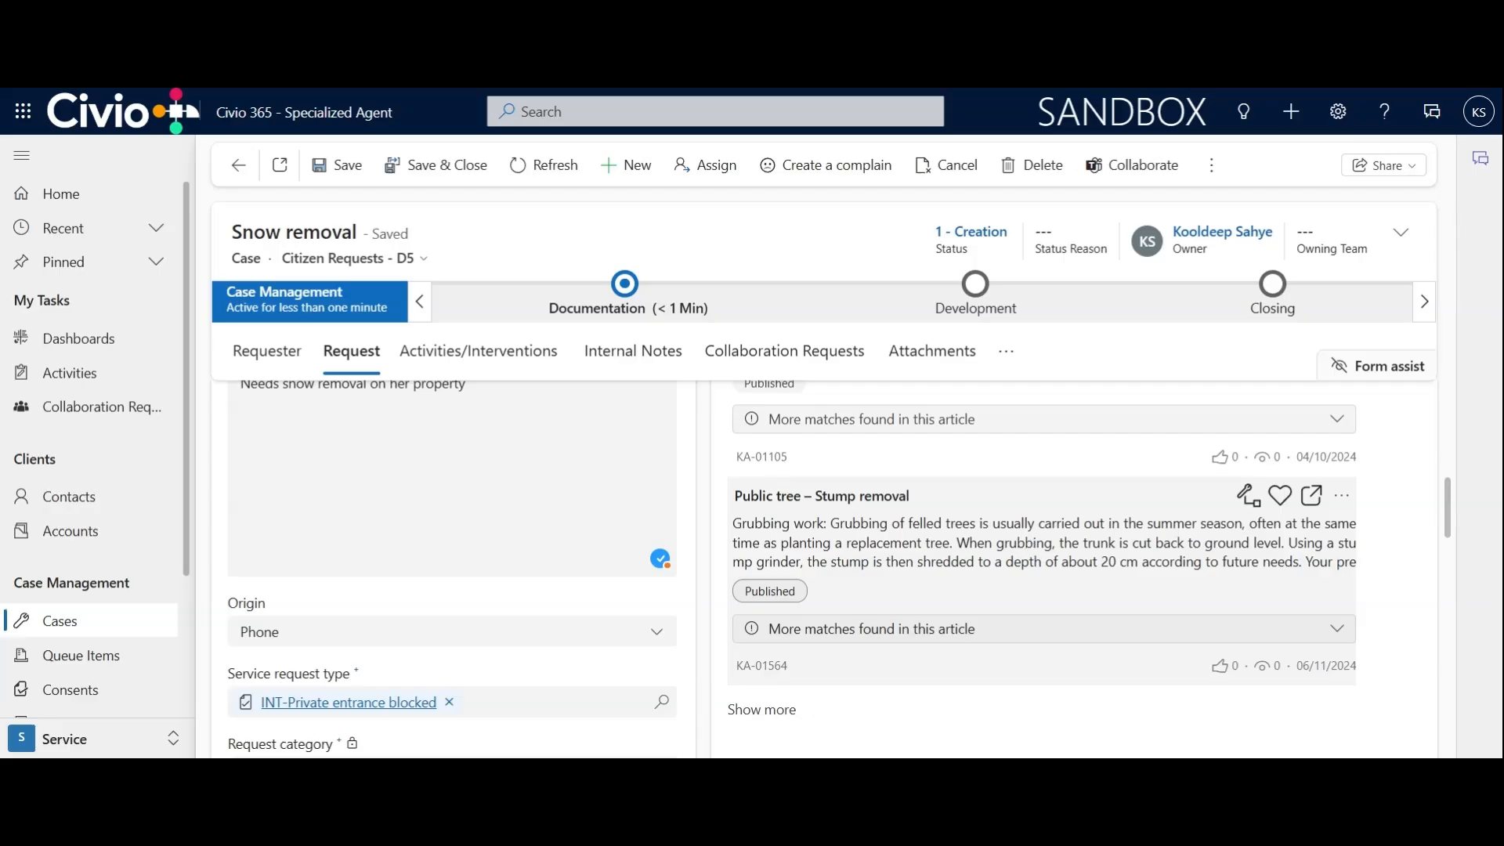
{"action": "scroll", "coordinate": [1033, 546], "scroll_direction": "up", "scroll_amount": 5}
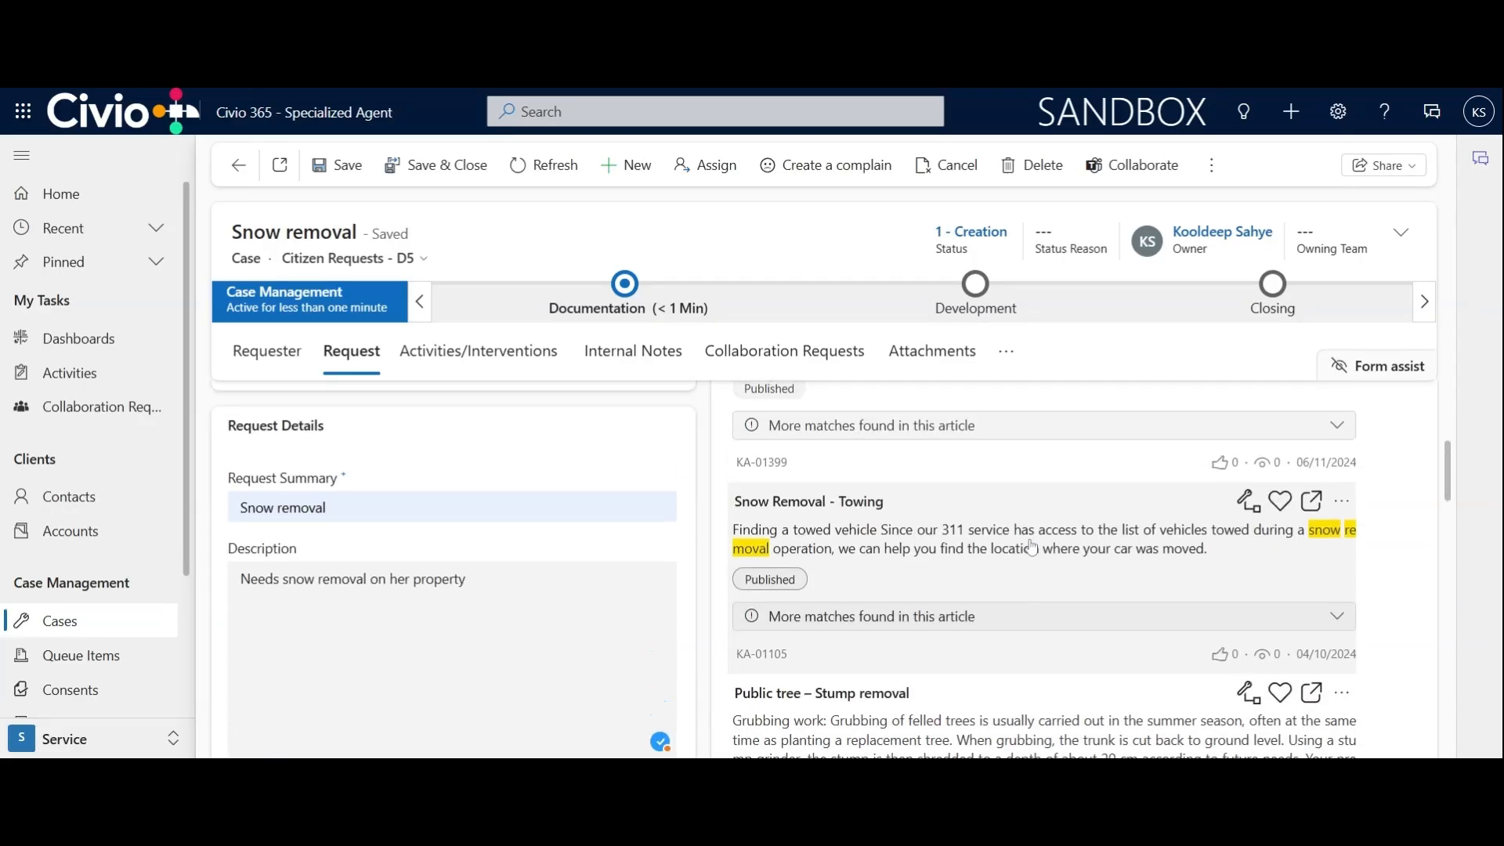
{"action": "scroll", "coordinate": [1033, 546], "scroll_direction": "up", "scroll_amount": 1}
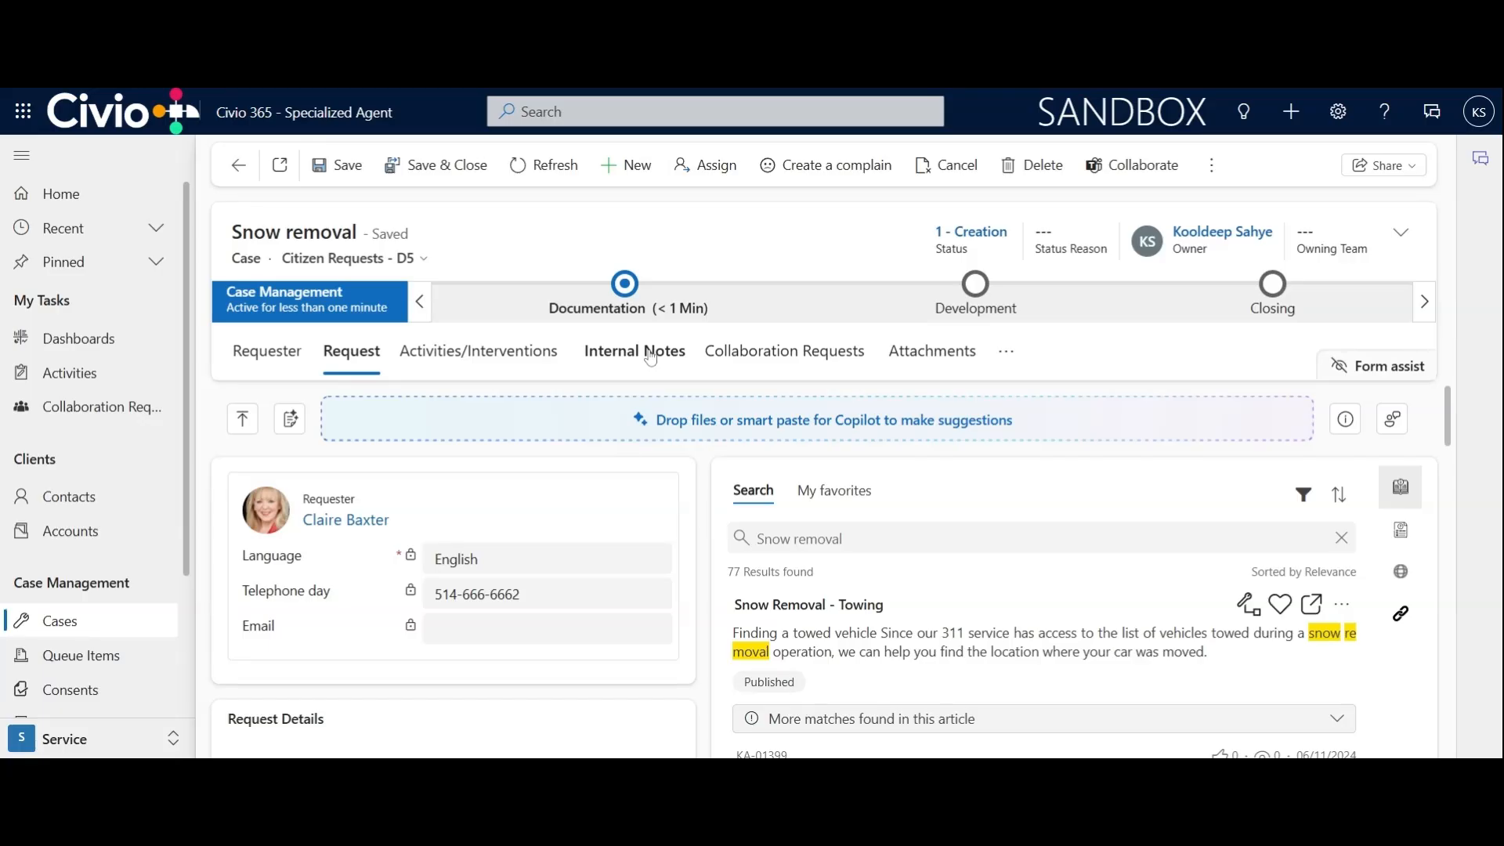
Flag the case as urgent in the Documentation stage and advance it to the Development stage
{"action": "left_click", "coordinate": [628, 302]}
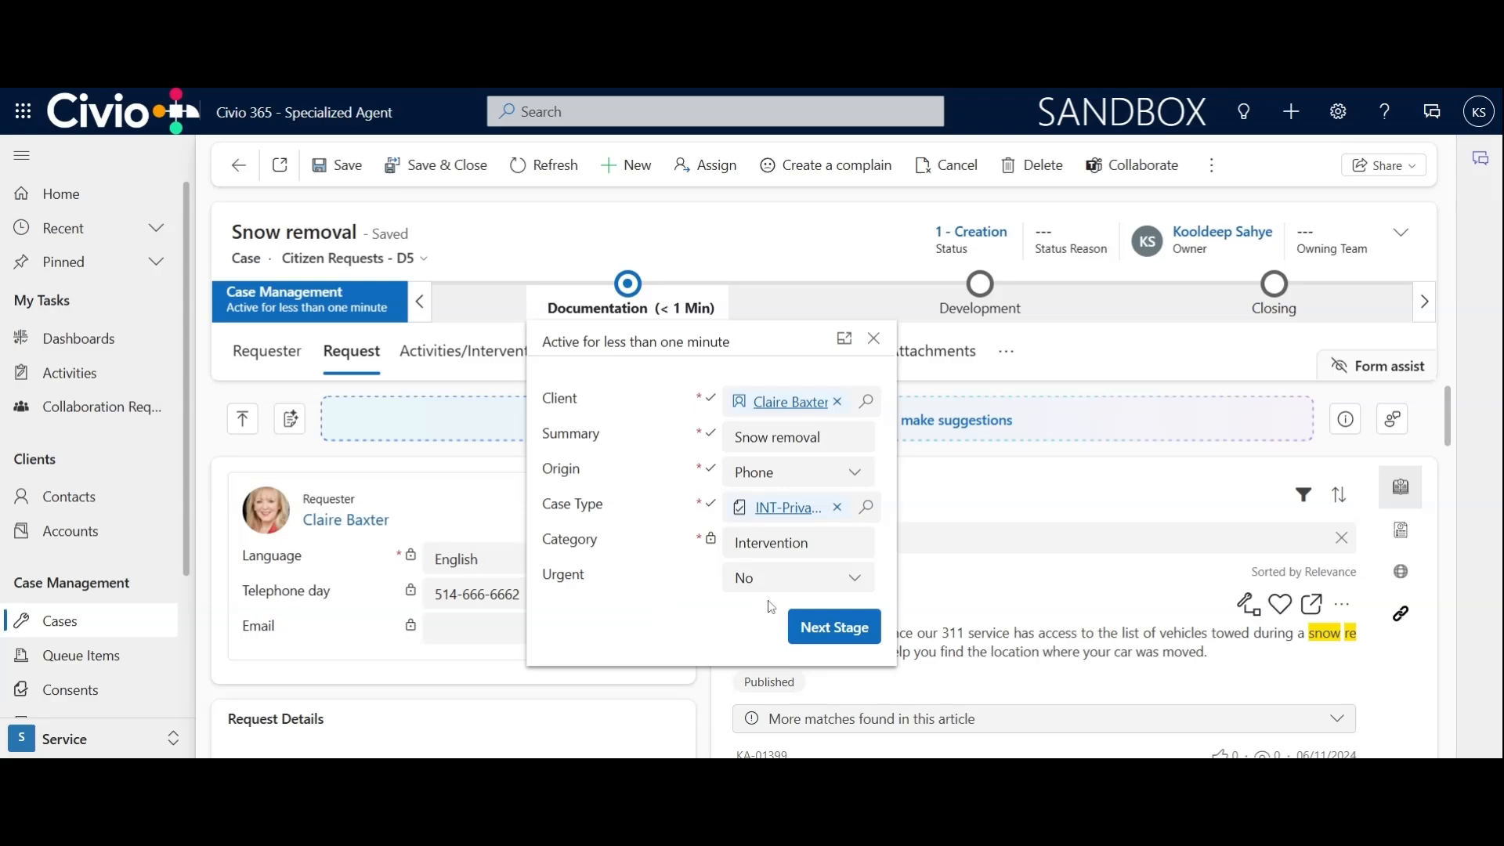
{"action": "left_click", "coordinate": [832, 584]}
{"action": "left_click", "coordinate": [828, 643]}
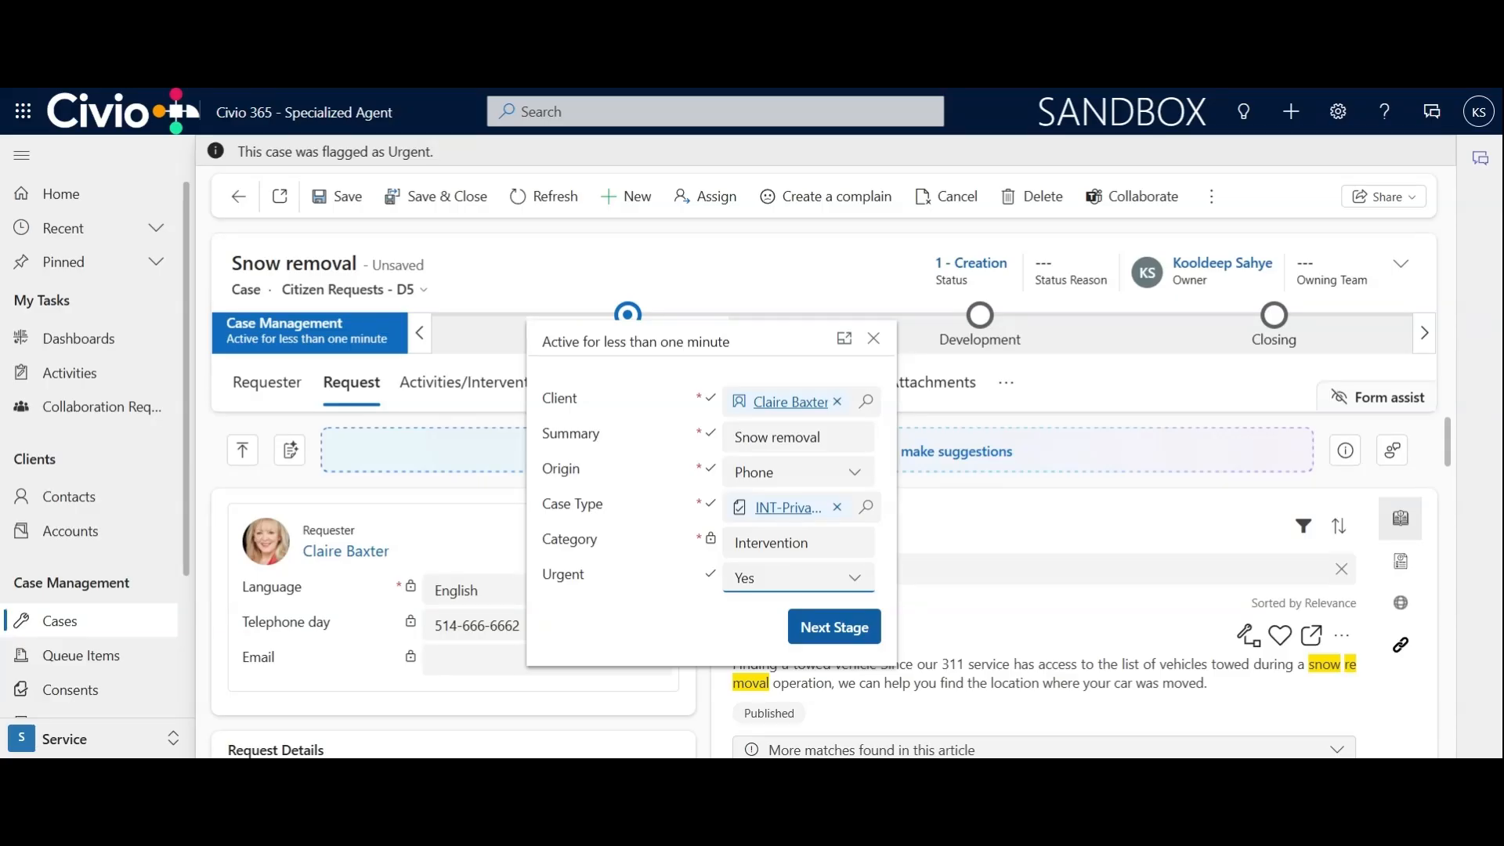
{"action": "left_click", "coordinate": [826, 639]}
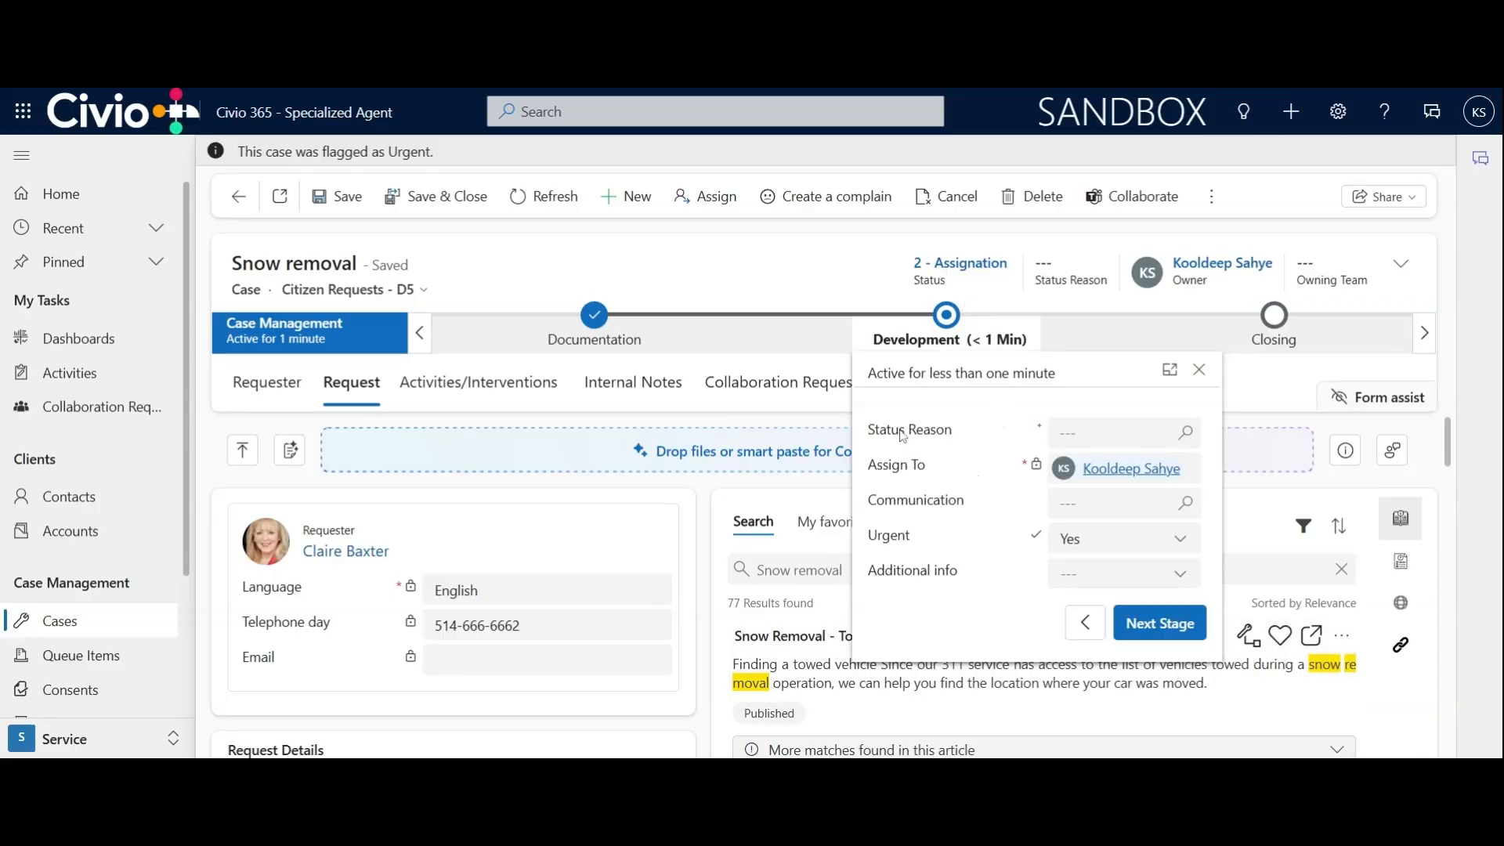
{"action": "left_click", "coordinate": [748, 282]}
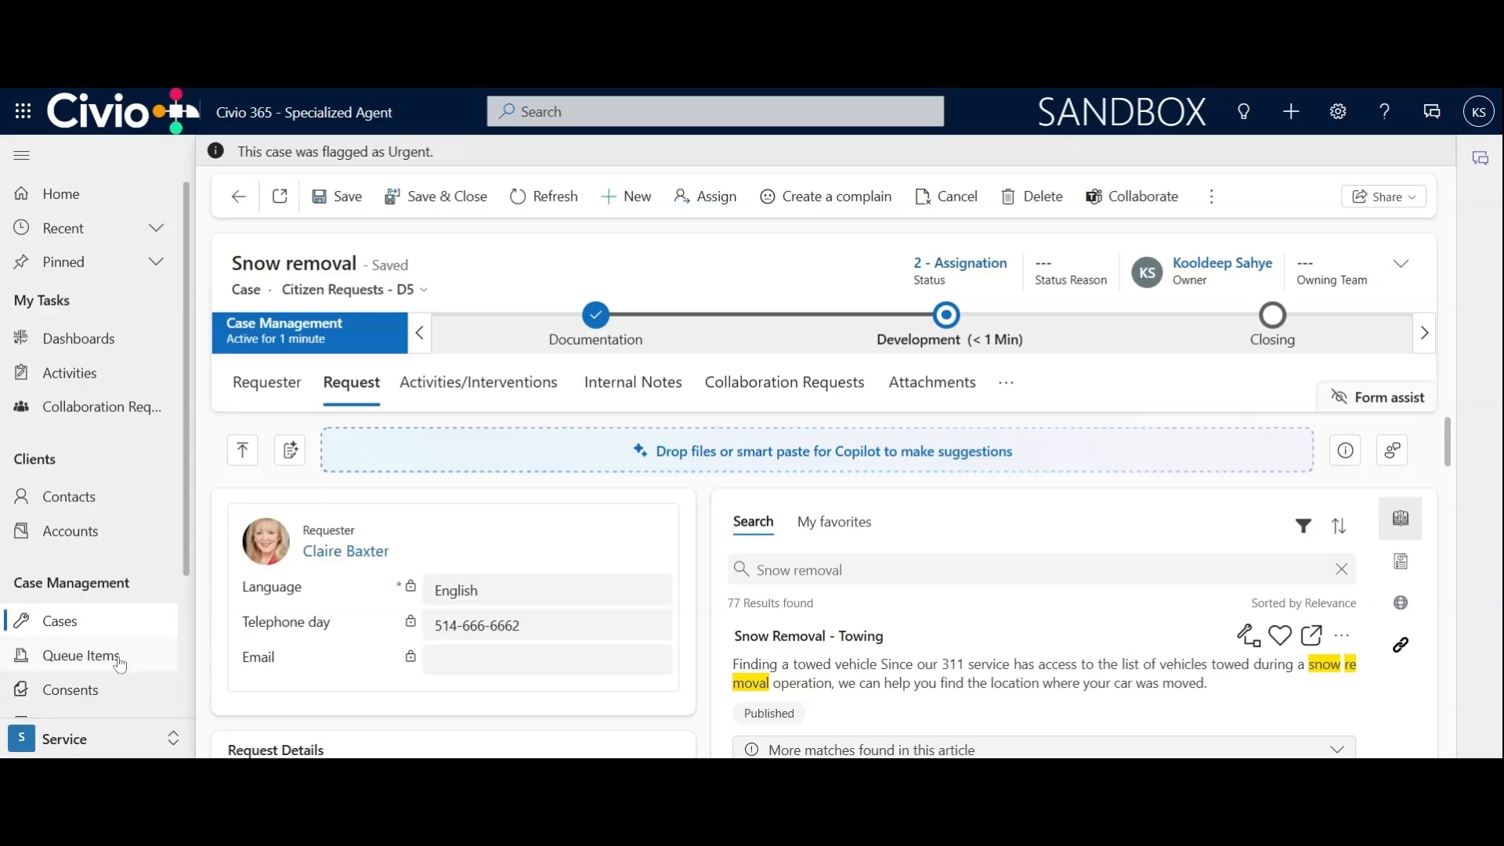
Open the list of queue items under case management
{"action": "left_click", "coordinate": [67, 666]}
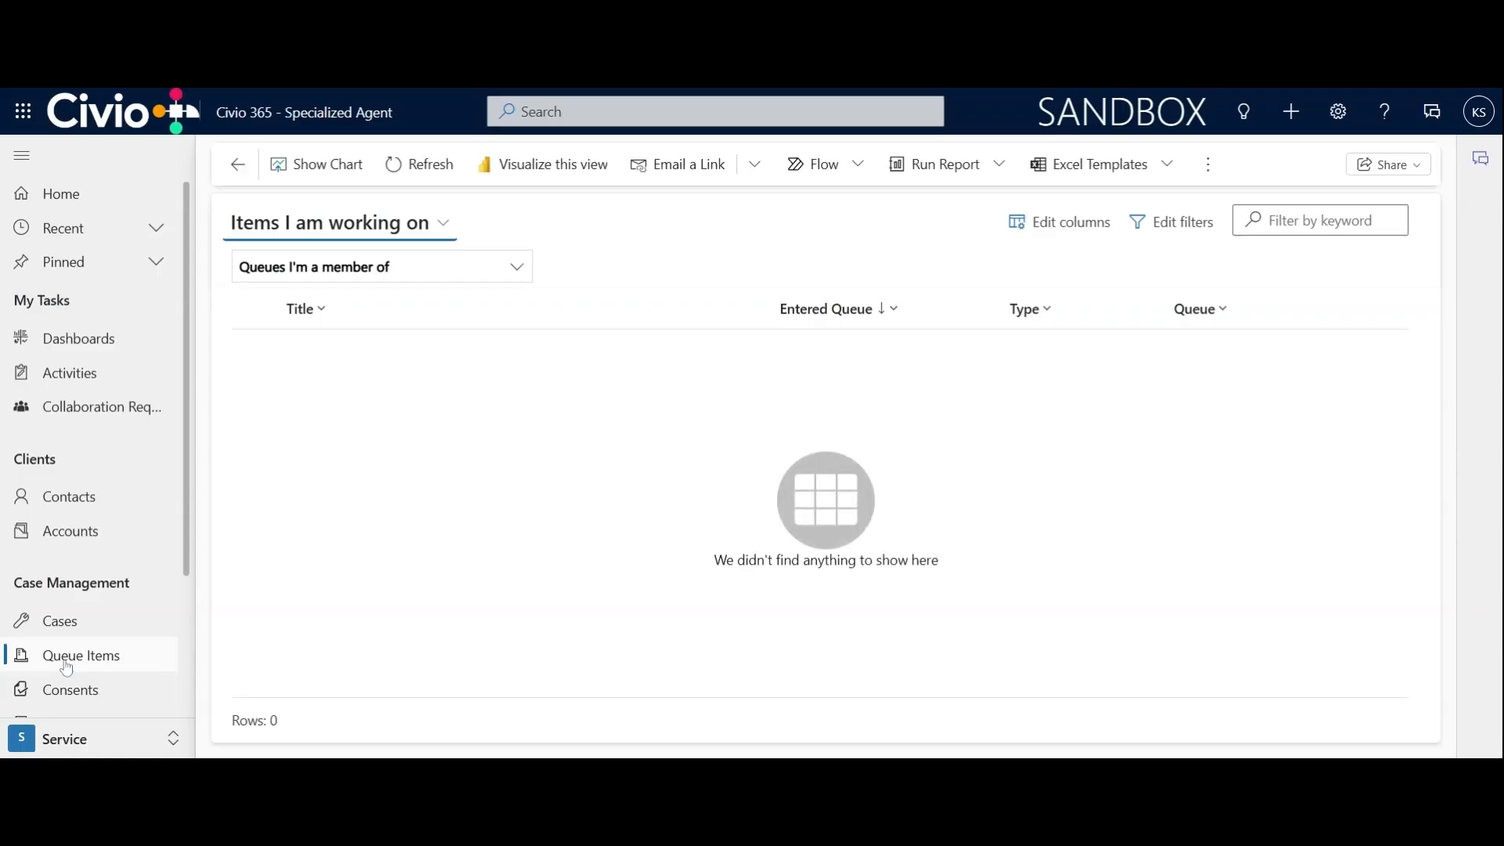